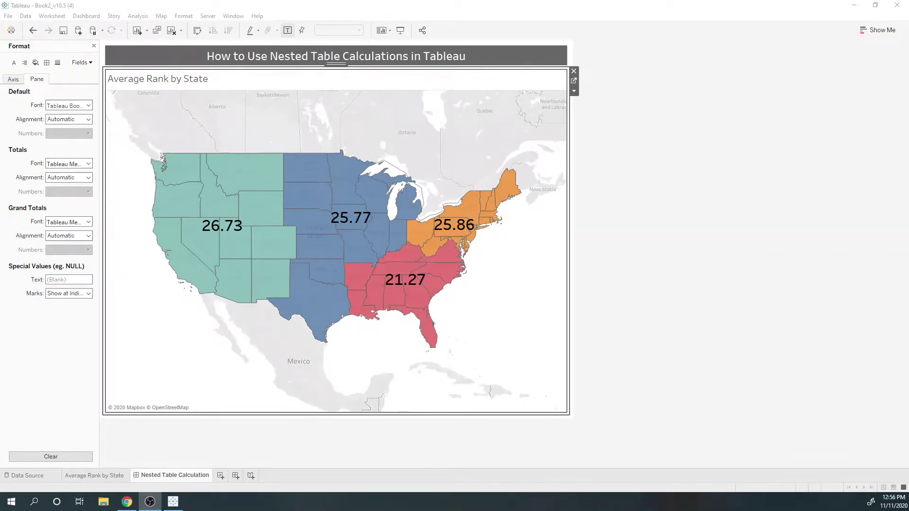
Leave the finished 'Average Rank by State' region map to start a new worksheet.
{"action": "mouse_move", "coordinate": [240, 236]}
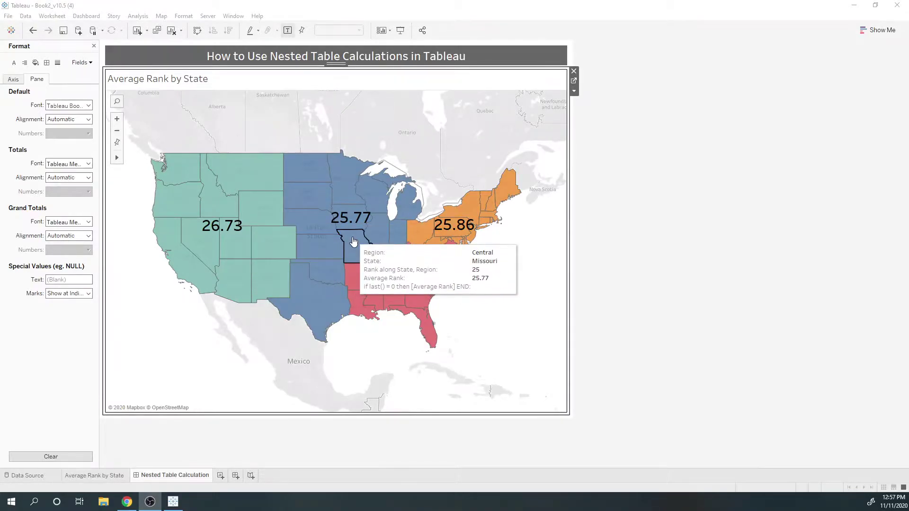
Create Sheet 2 and plot every US state on a map from the State field.
{"action": "left_click", "coordinate": [220, 475]}
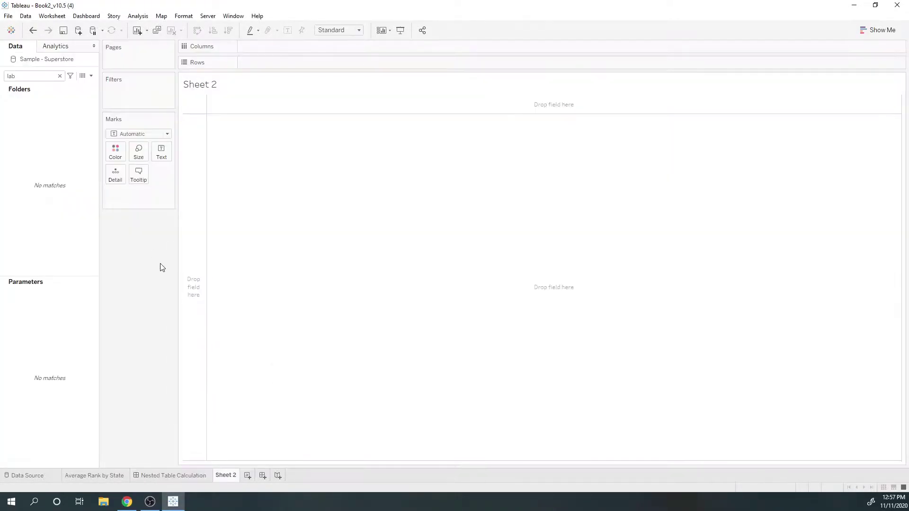
{"action": "double_click", "coordinate": [34, 76]}
{"action": "type", "text": "state"}
{"action": "double_click", "coordinate": [58, 111]}
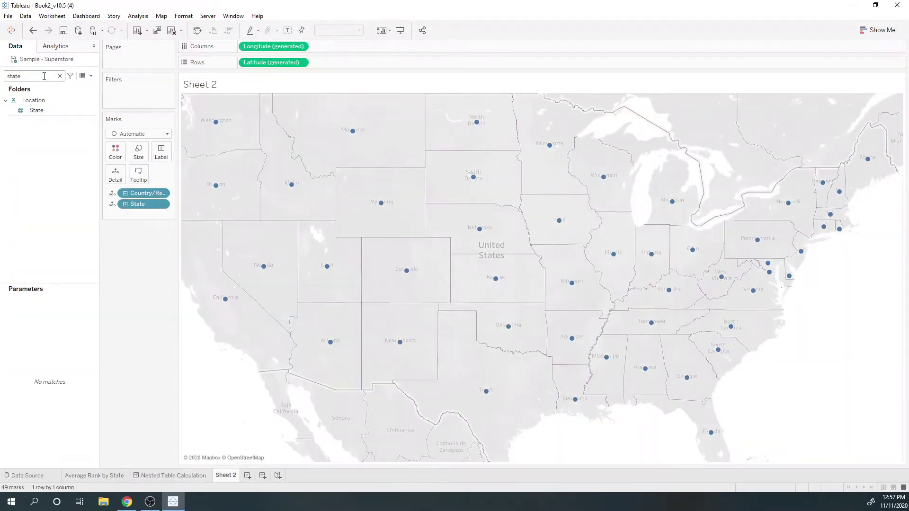
Label each state with its SUM(Sales) and begin a new calculated field.
{"action": "left_click", "coordinate": [44, 76]}
{"action": "type", "text": "sa"}
{"action": "double_click", "coordinate": [29, 108]}
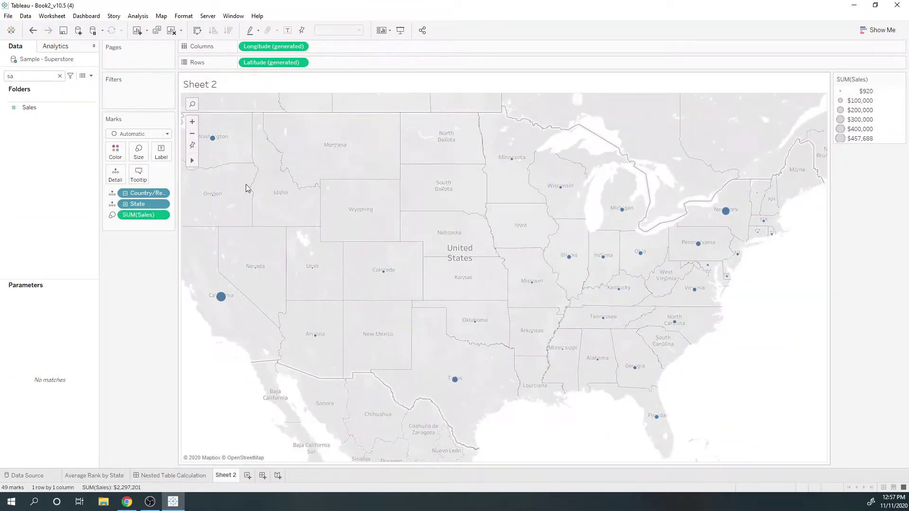
{"action": "left_click_drag", "start_coordinate": [143, 215], "coordinate": [161, 152]}
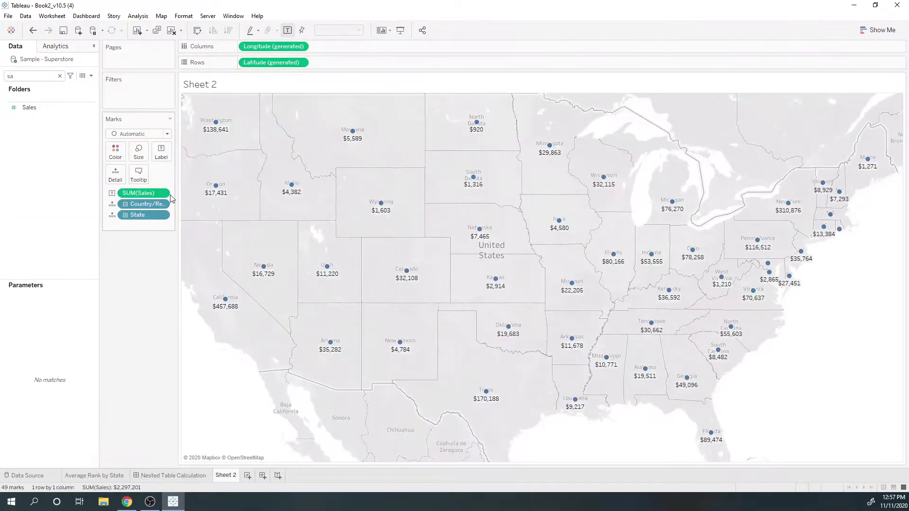
{"action": "left_click", "coordinate": [91, 75]}
{"action": "left_click", "coordinate": [45, 86]}
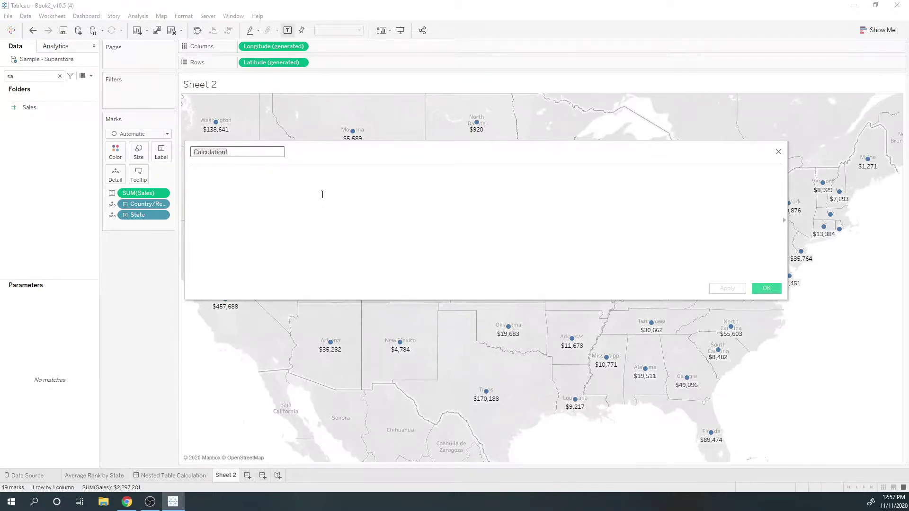
Create 'Rank of Sum of Sales' as Rank(sum([Sales])) and add it to the state labels.
{"action": "type", "text": "Rank of Sum of Sales"}
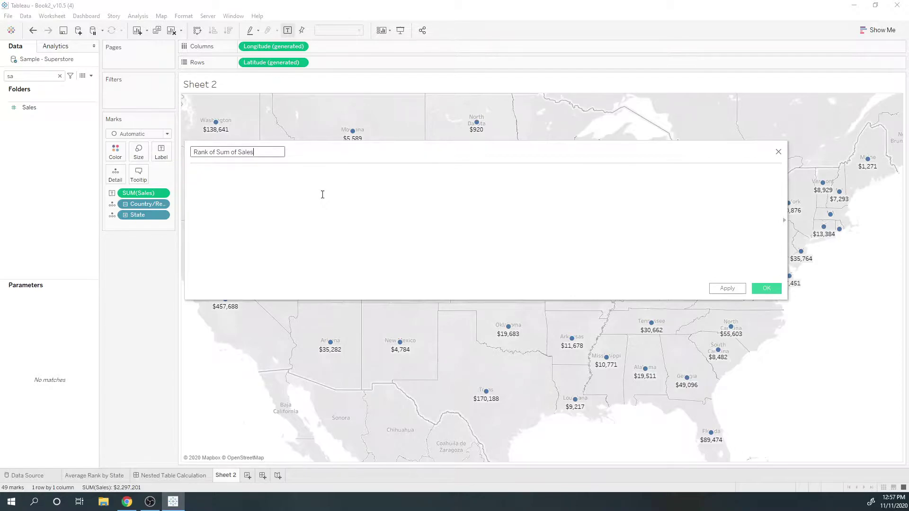
{"action": "left_click", "coordinate": [322, 195]}
{"action": "type", "text": "Rank"}
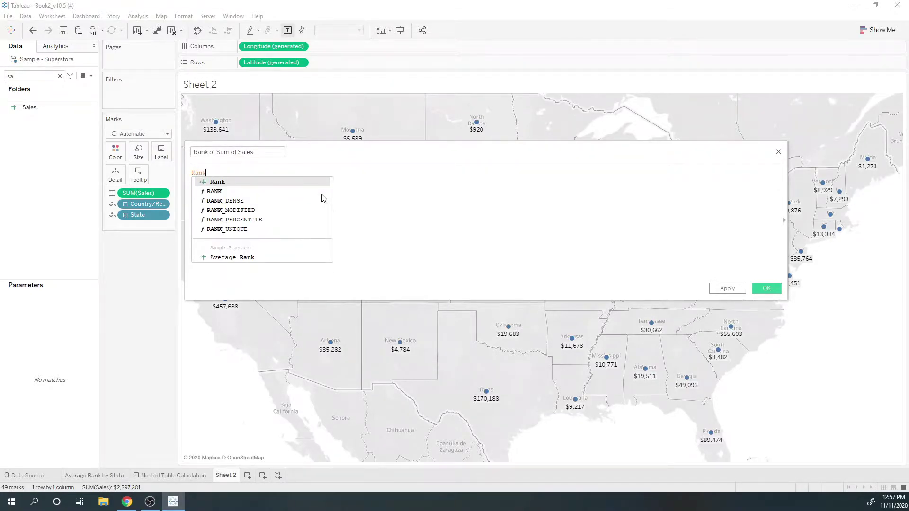
{"action": "type", "text": "(sum("}
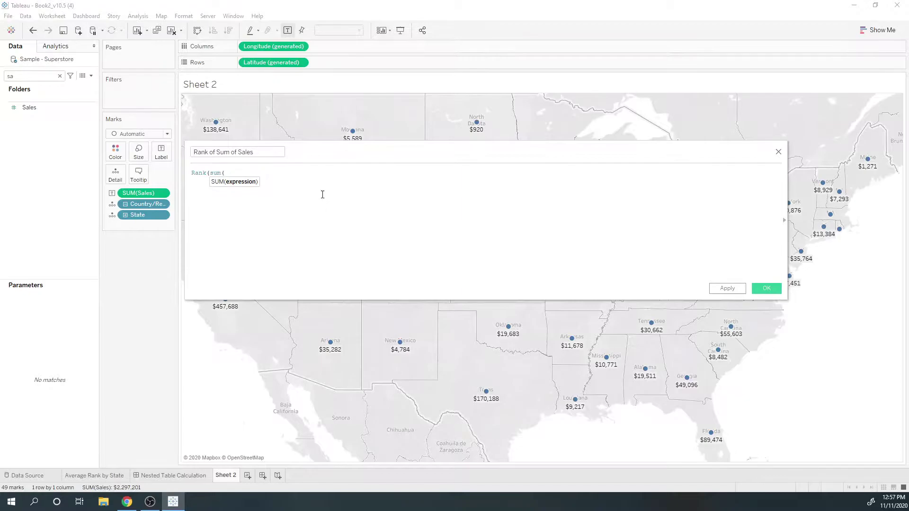
{"action": "type", "text": "[Sales]))"}
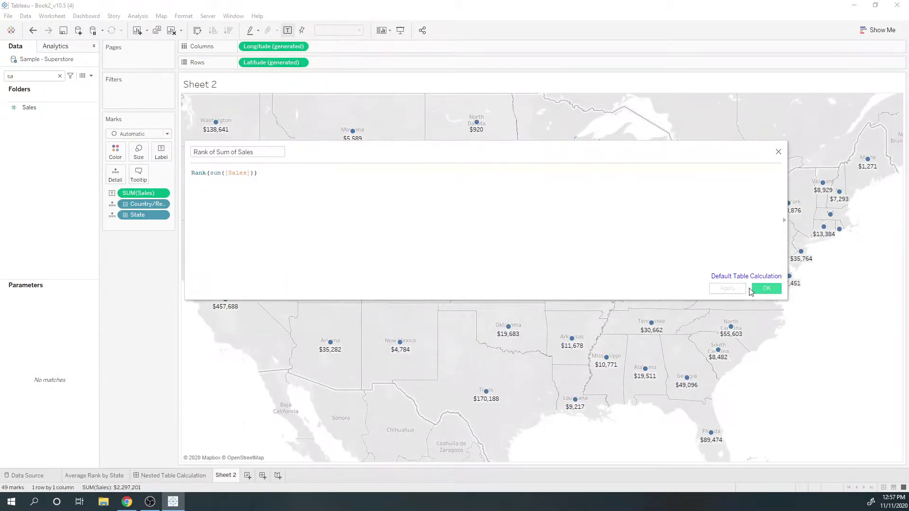
{"action": "left_click", "coordinate": [728, 289]}
{"action": "left_click", "coordinate": [767, 288]}
{"action": "left_click_drag", "start_coordinate": [44, 108], "coordinate": [161, 152]}
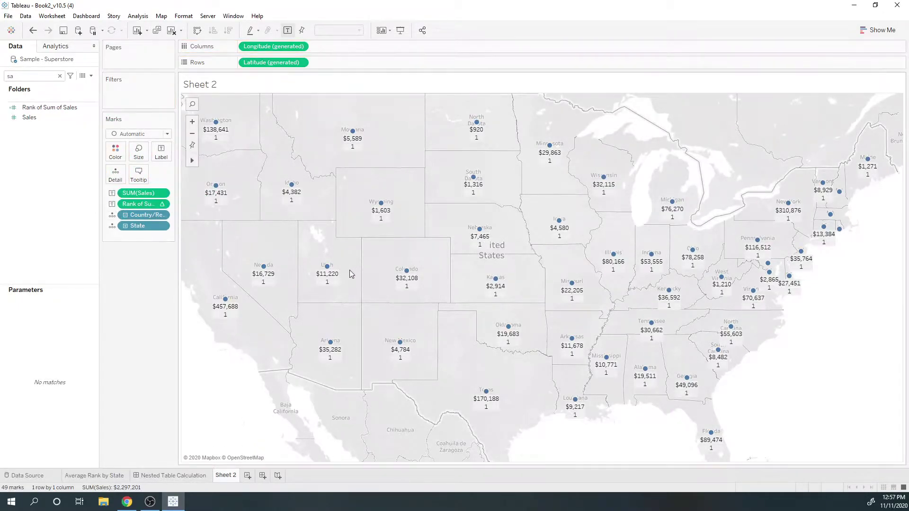
Compute the rank across Country/Region and State, so California ranks 1, New York 2, Texas 3.
{"action": "mouse_move", "coordinate": [211, 140]}
{"action": "left_click", "coordinate": [162, 204]}
{"action": "left_click", "coordinate": [172, 321]}
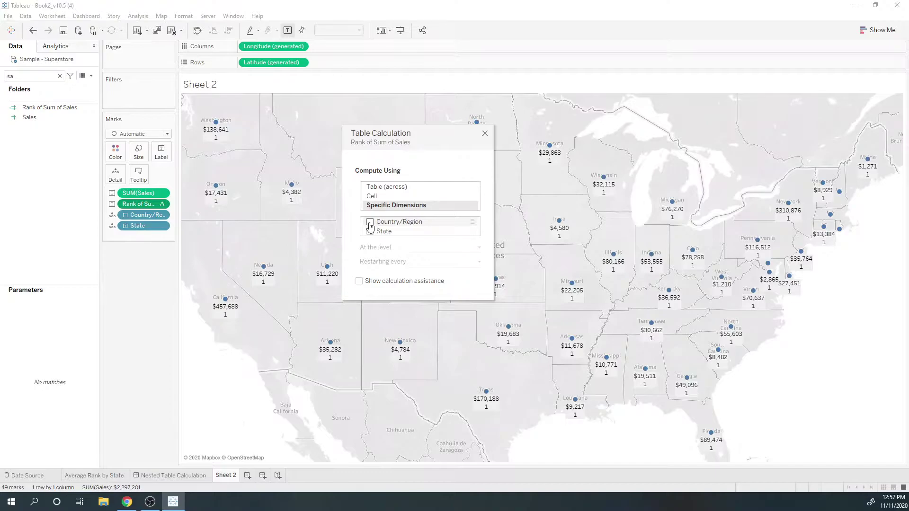
{"action": "left_click", "coordinate": [370, 222]}
{"action": "left_click", "coordinate": [370, 232]}
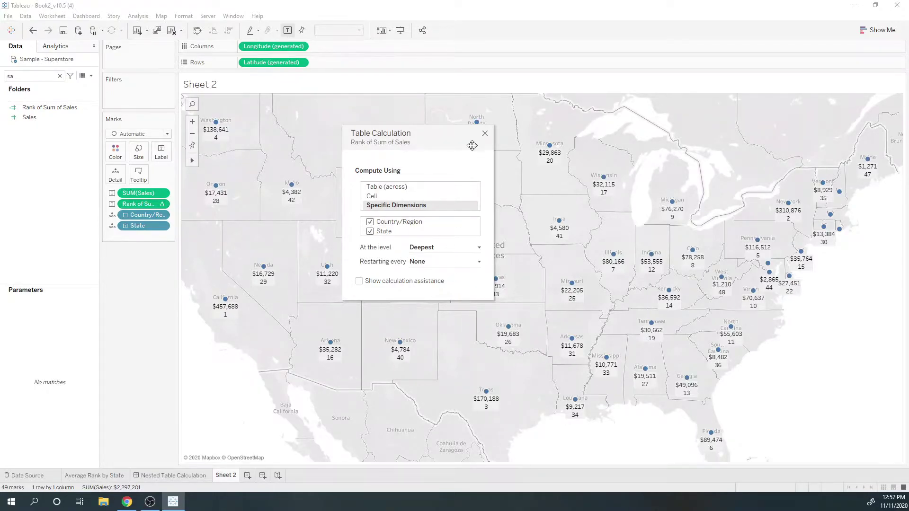
{"action": "left_click", "coordinate": [485, 133]}
Change the mark type from Automatic to Map so states appear as filled shapes.
{"action": "left_click", "coordinate": [141, 134]}
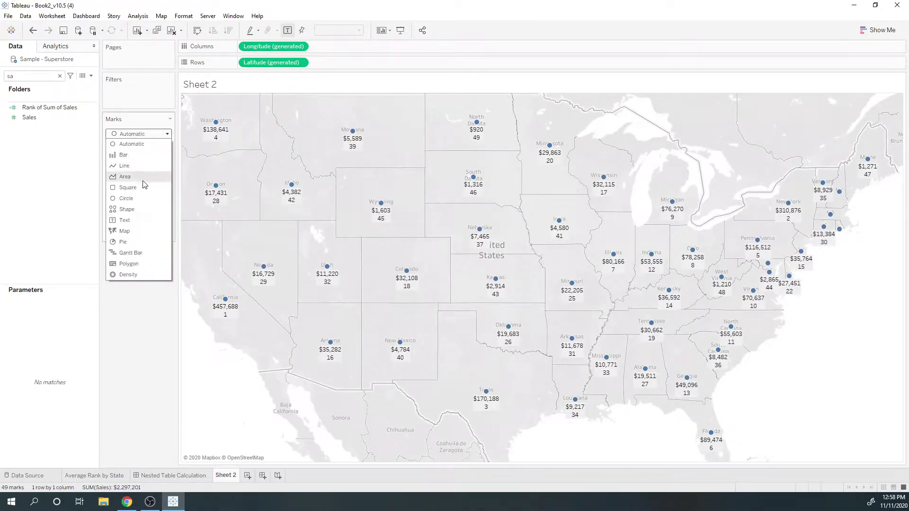
{"action": "left_click", "coordinate": [139, 231]}
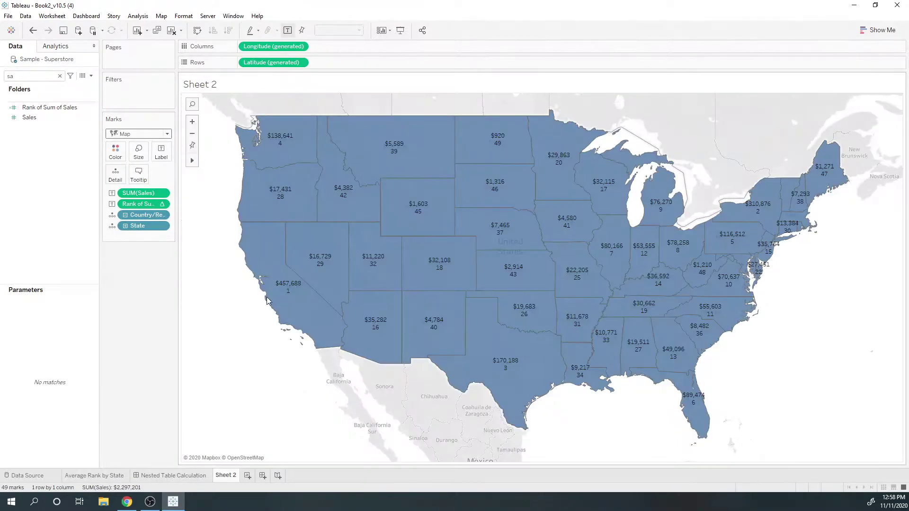
{"action": "mouse_move", "coordinate": [286, 330]}
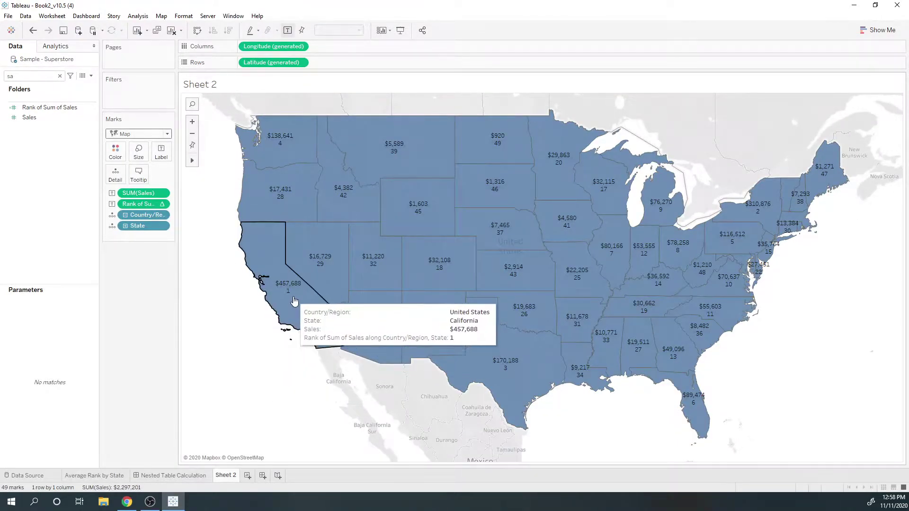
{"action": "mouse_move", "coordinate": [707, 239]}
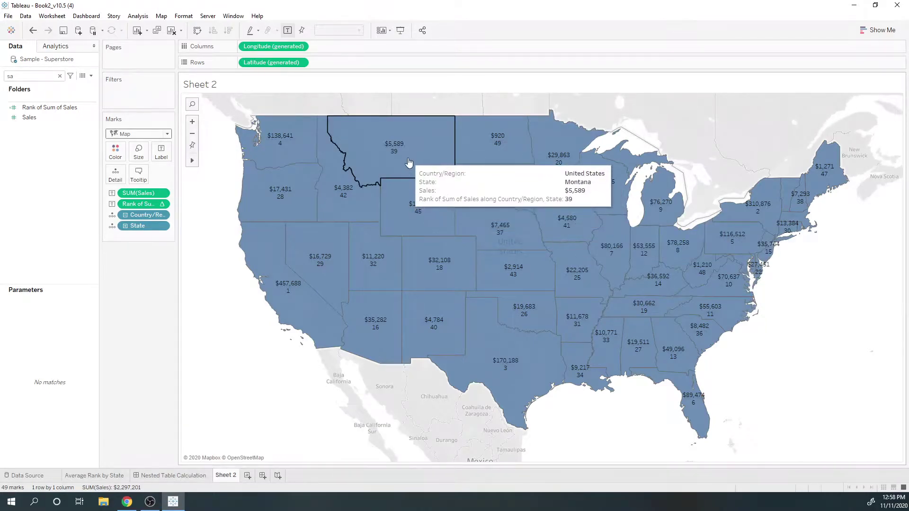
{"action": "mouse_move", "coordinate": [295, 158]}
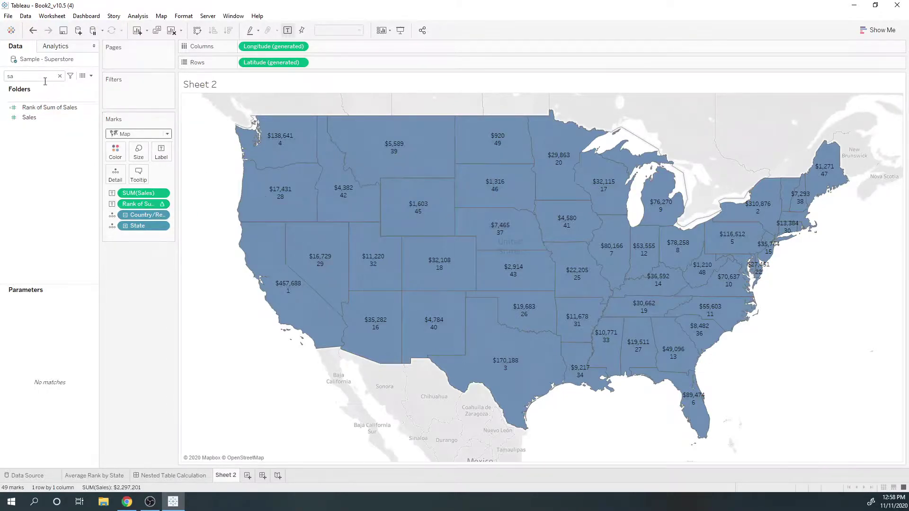
Colour the state shapes by Region, making ranks restart within each region.
{"action": "mouse_move", "coordinate": [247, 236]}
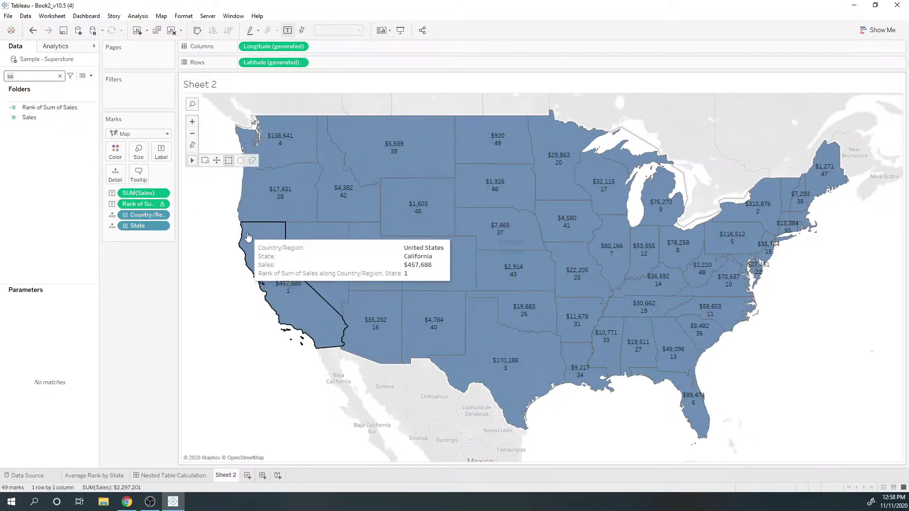
{"action": "key", "text": "BackSpace"}
{"action": "key", "text": "BackSpace"}
{"action": "type", "text": "reg"}
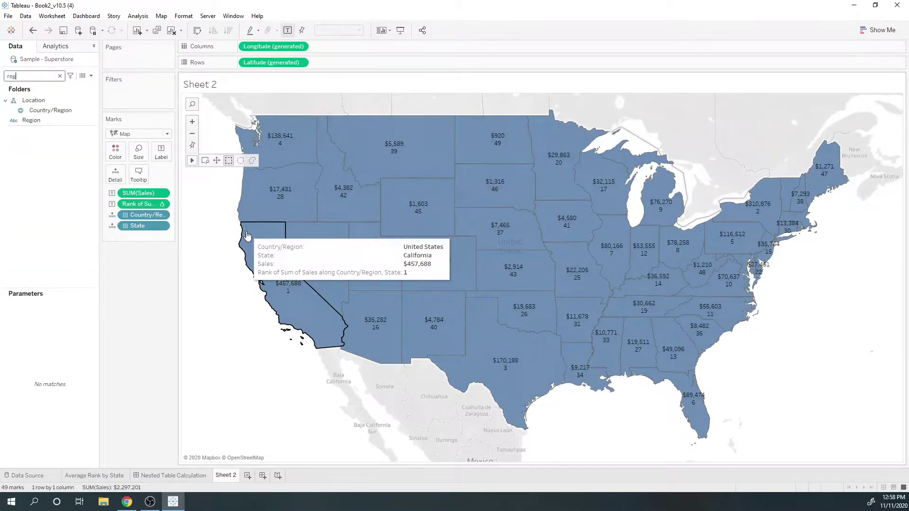
{"action": "left_click_drag", "start_coordinate": [32, 122], "coordinate": [119, 158]}
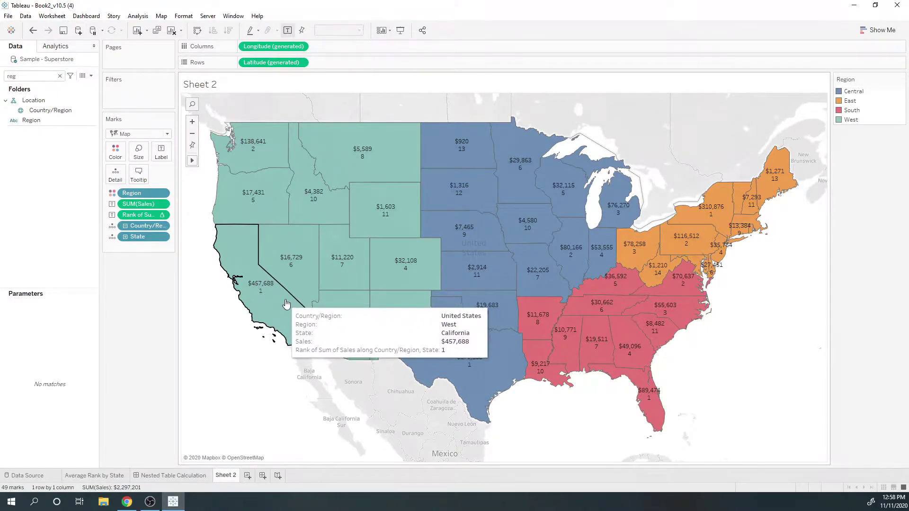
{"action": "mouse_move", "coordinate": [725, 219]}
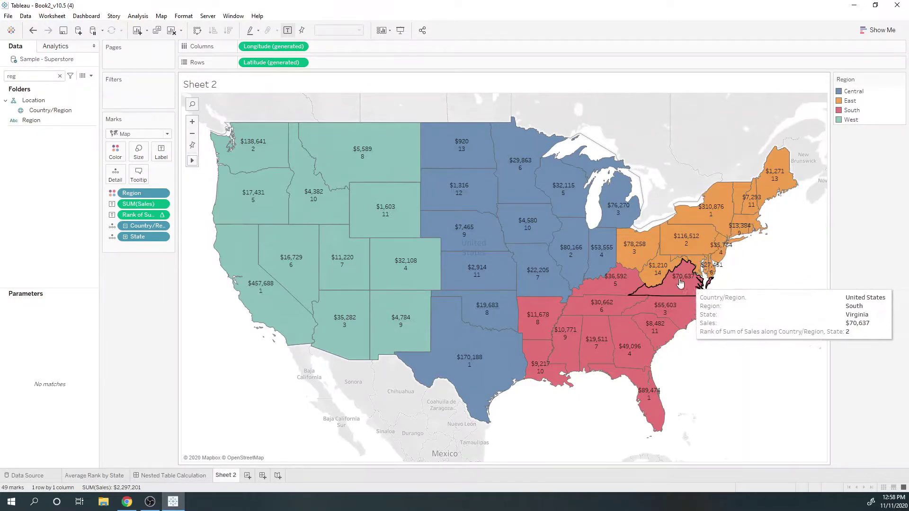
Add Region to the rank's specific dimensions so states rank nationally, e.g. Montana 39.
{"action": "left_click", "coordinate": [162, 215]}
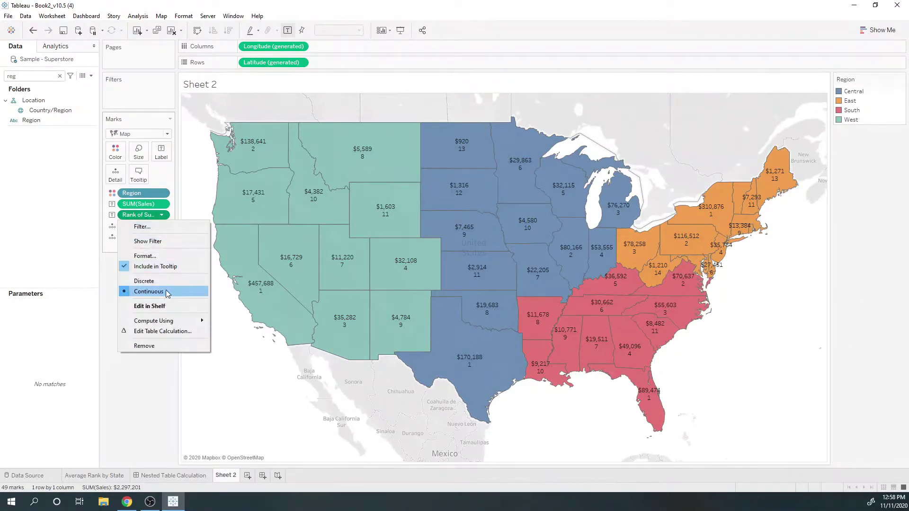
{"action": "left_click", "coordinate": [185, 348]}
{"action": "left_click", "coordinate": [370, 240]}
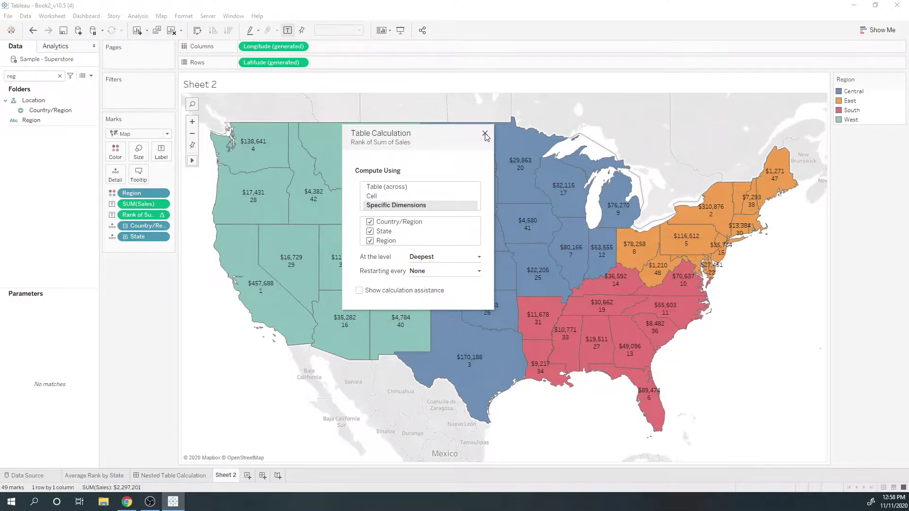
{"action": "left_click", "coordinate": [485, 135]}
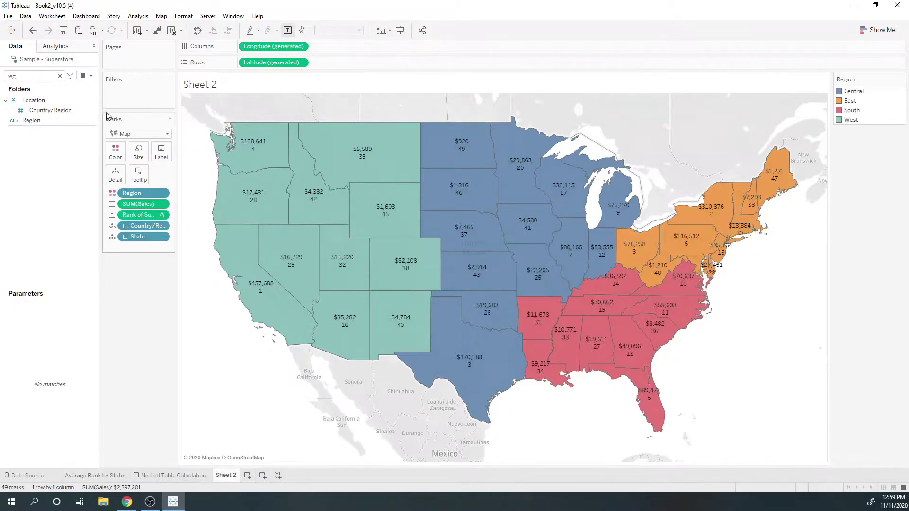
Create an 'Average Rank' calculated field with formula WINDOW_AVG([Rank of Sum of Sales]).
{"action": "left_click", "coordinate": [91, 76]}
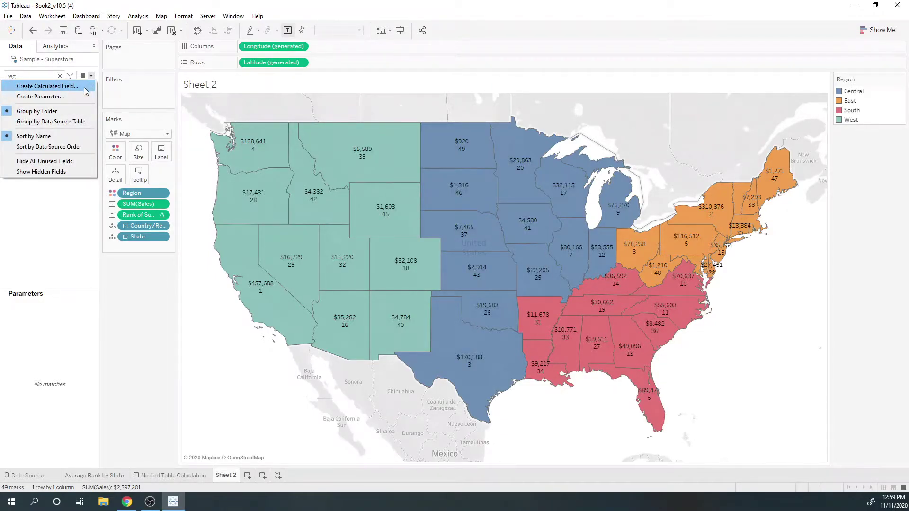
{"action": "left_click", "coordinate": [84, 87]}
{"action": "left_click_drag", "start_coordinate": [322, 156], "coordinate": [350, 217]}
{"action": "type", "text": "window"}
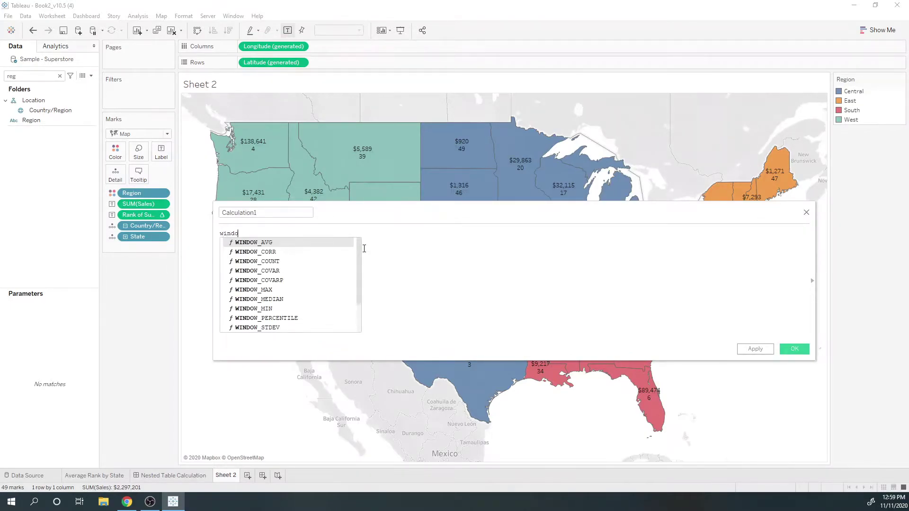
{"action": "key", "text": "Return"}
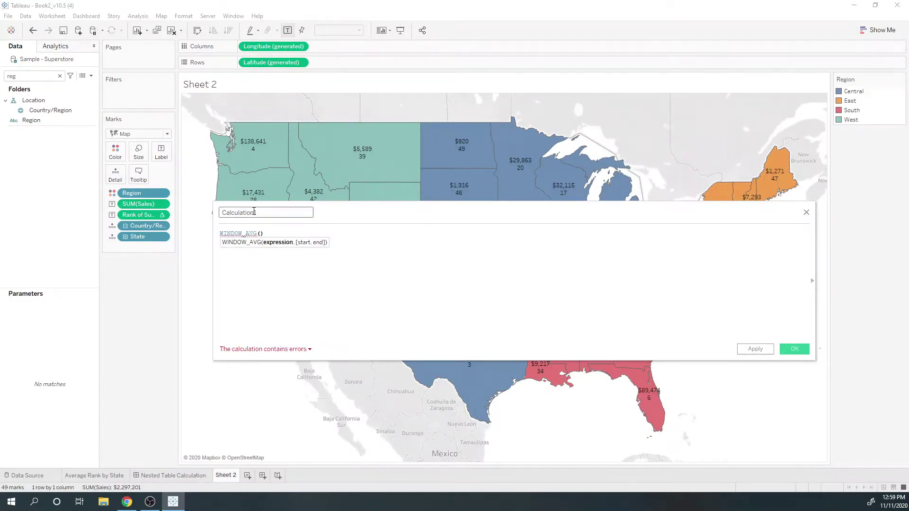
{"action": "left_click_drag", "start_coordinate": [139, 215], "coordinate": [262, 243]}
{"action": "double_click", "coordinate": [261, 213]}
{"action": "type", "text": "Average Rank"}
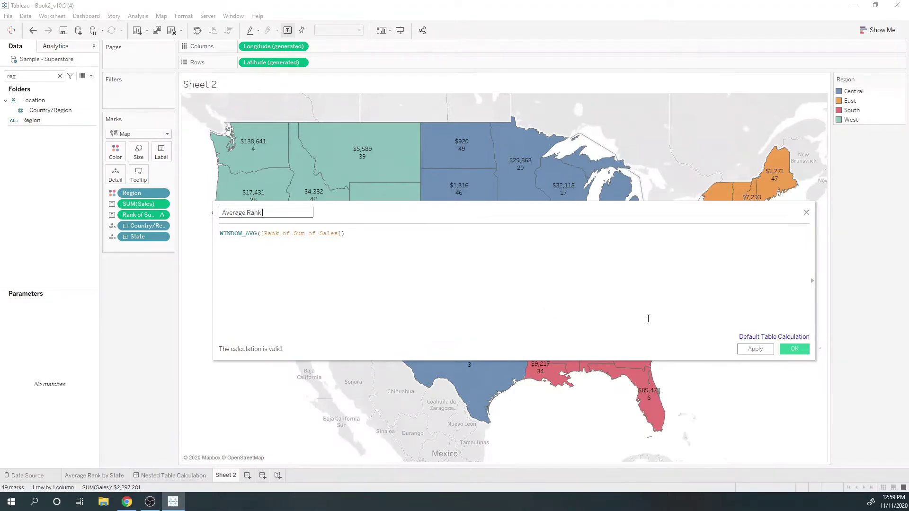
{"action": "left_click", "coordinate": [760, 350]}
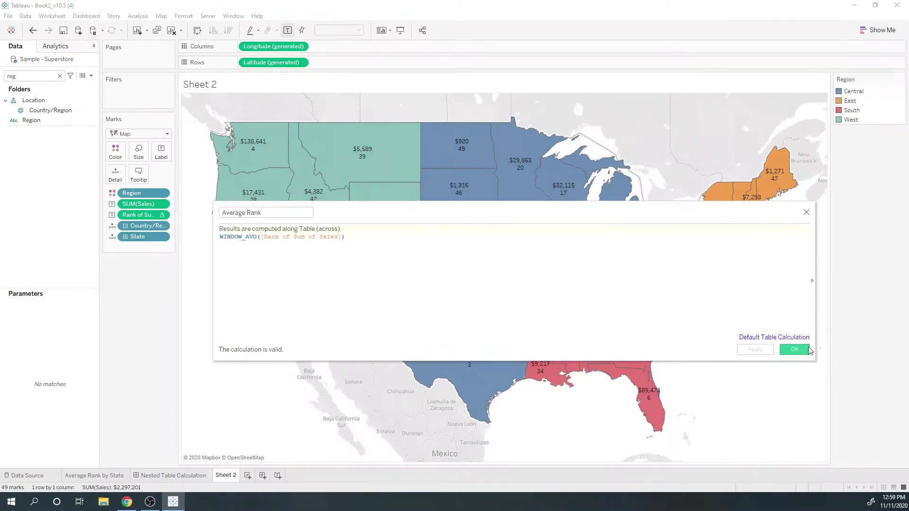
{"action": "left_click", "coordinate": [795, 350]}
Search the Data pane for 'aver' and select the new Average Rank field.
{"action": "double_click", "coordinate": [11, 76]}
{"action": "type", "text": "aver"}
{"action": "left_click", "coordinate": [39, 118]}
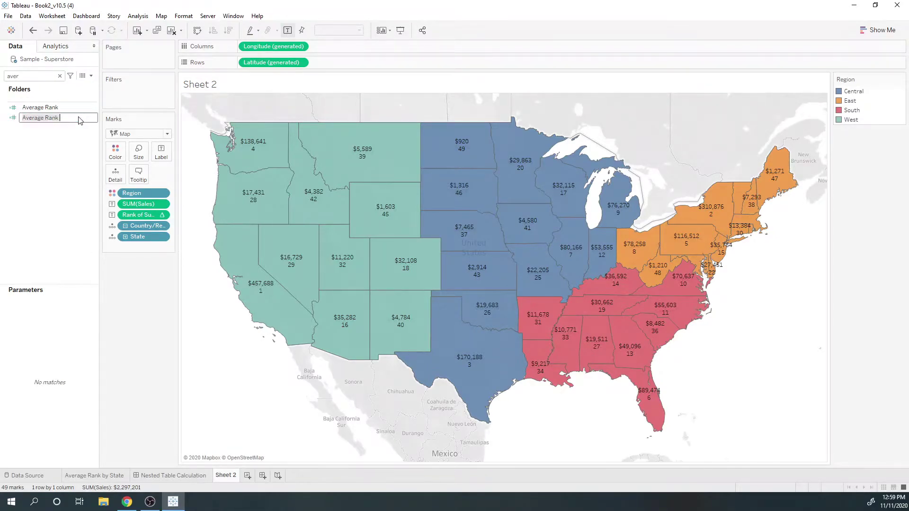
Add Average Rank to the state labels and widen the Marks pane.
{"action": "left_click_drag", "start_coordinate": [67, 118], "coordinate": [161, 152]}
{"action": "mouse_move", "coordinate": [264, 299]}
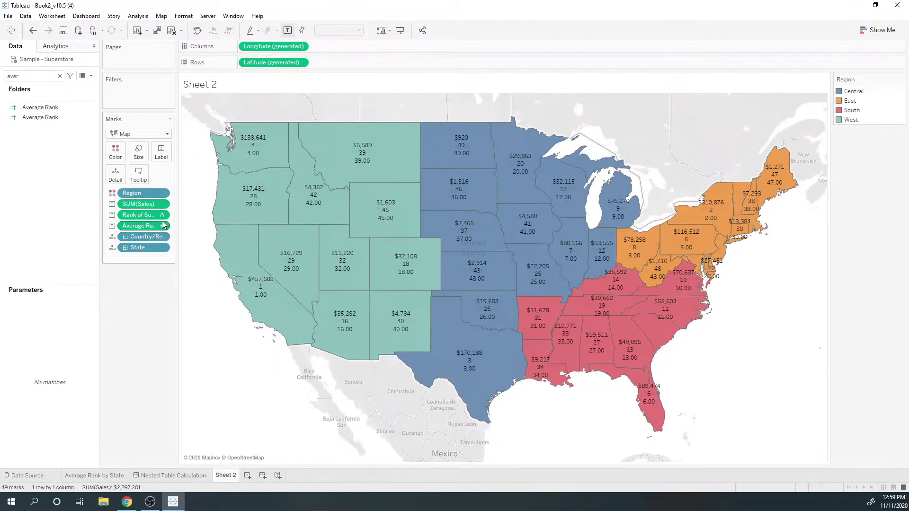
{"action": "left_click_drag", "start_coordinate": [177, 225], "coordinate": [209, 228]}
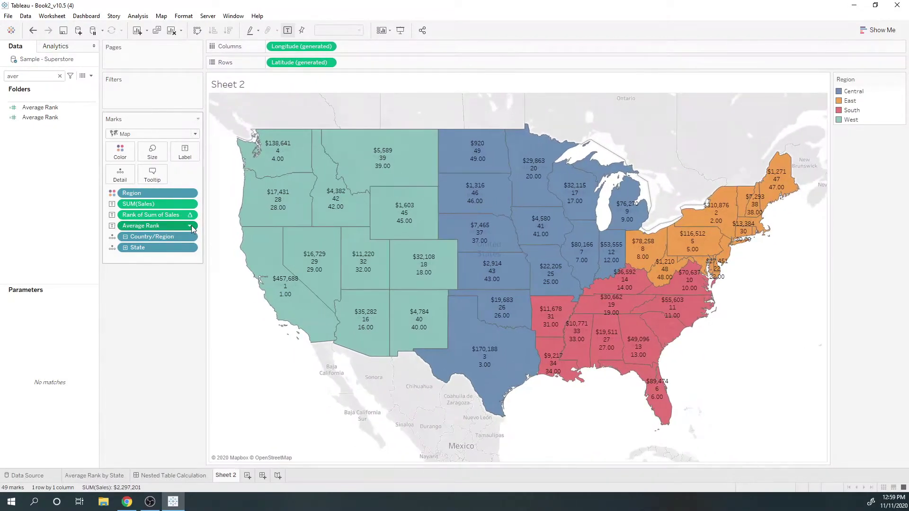
Open Average Rank's table calculation settings and review both nested calculations.
{"action": "left_click", "coordinate": [199, 225]}
{"action": "left_click", "coordinate": [178, 341]}
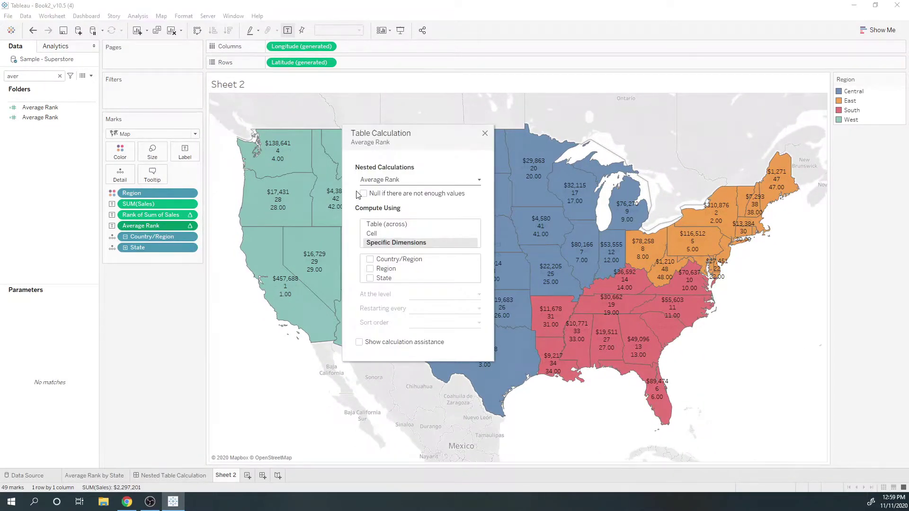
{"action": "left_click", "coordinate": [373, 182]}
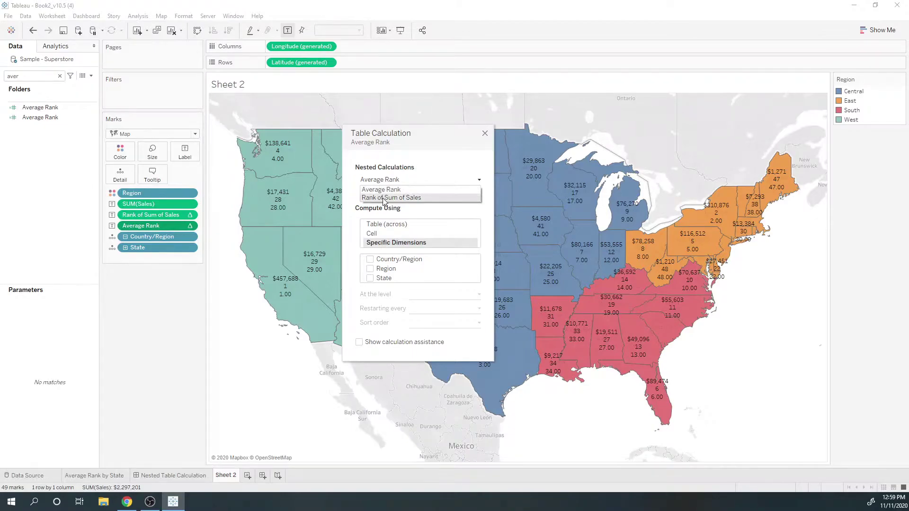
{"action": "left_click", "coordinate": [384, 198]}
{"action": "left_click", "coordinate": [388, 182]}
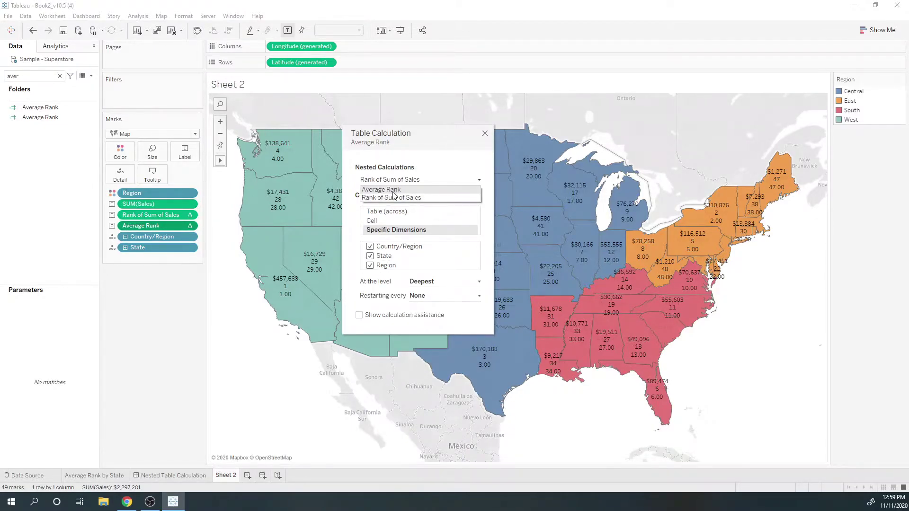
{"action": "left_click", "coordinate": [394, 191]}
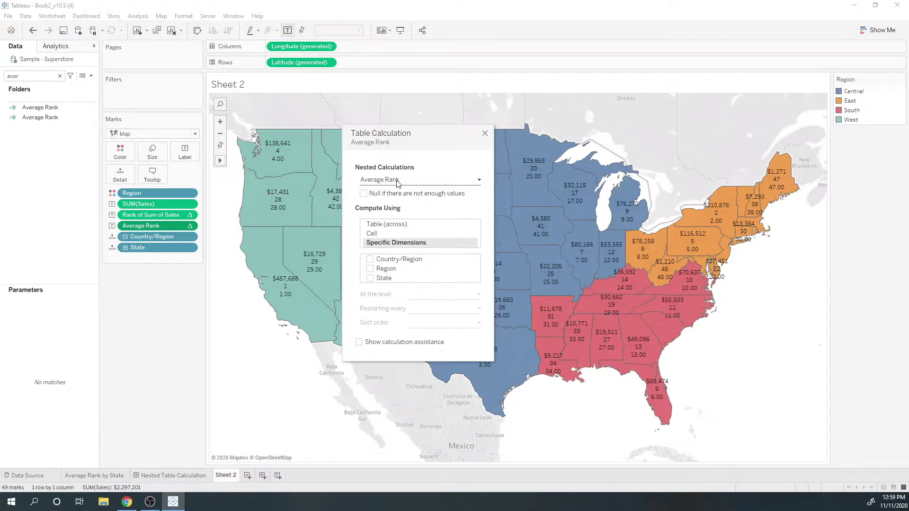
{"action": "left_click", "coordinate": [397, 183]}
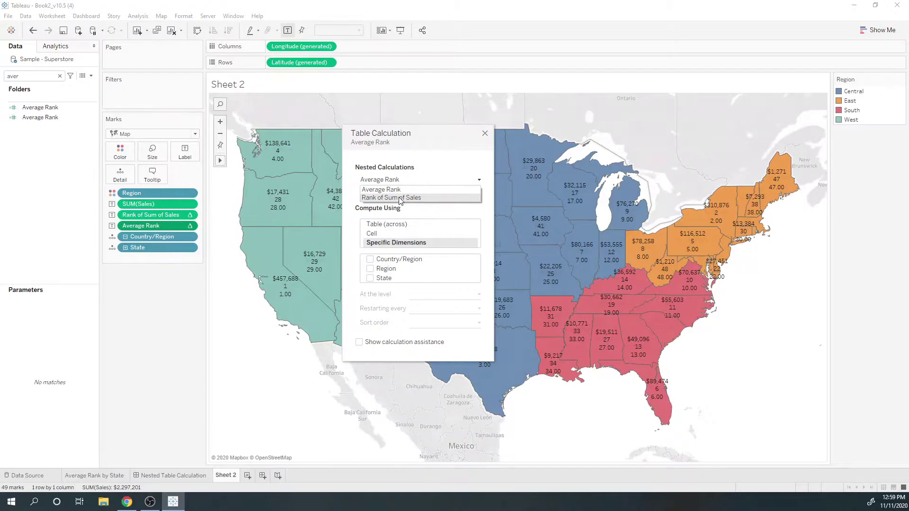
{"action": "left_click", "coordinate": [400, 198]}
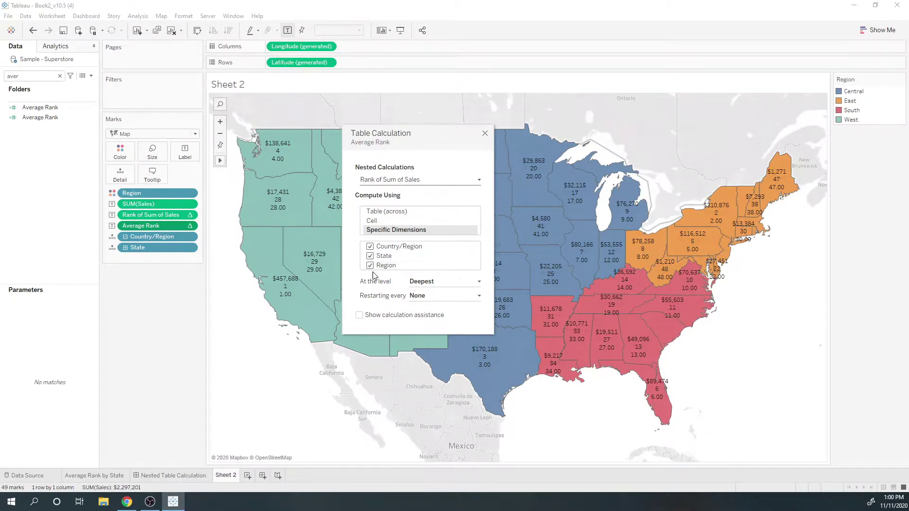
{"action": "left_click", "coordinate": [395, 181]}
{"action": "left_click", "coordinate": [386, 189]}
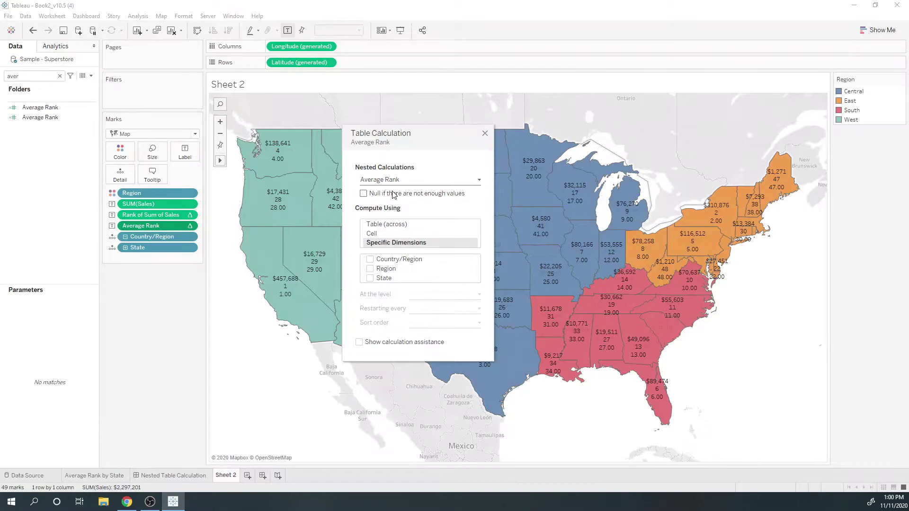
Compute Average Rank using Country/Region and State, giving West 26.727 and South 21.273.
{"action": "left_click", "coordinate": [370, 260]}
{"action": "left_click", "coordinate": [370, 278]}
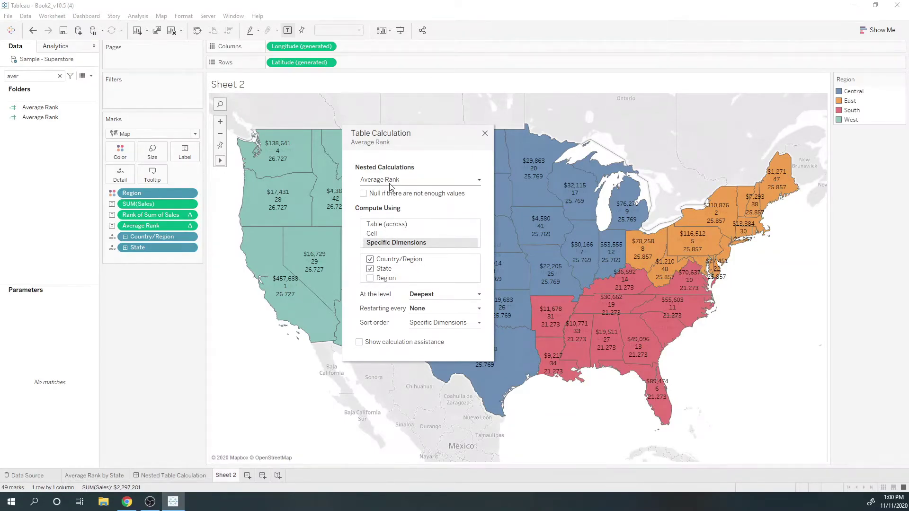
{"action": "left_click", "coordinate": [485, 134]}
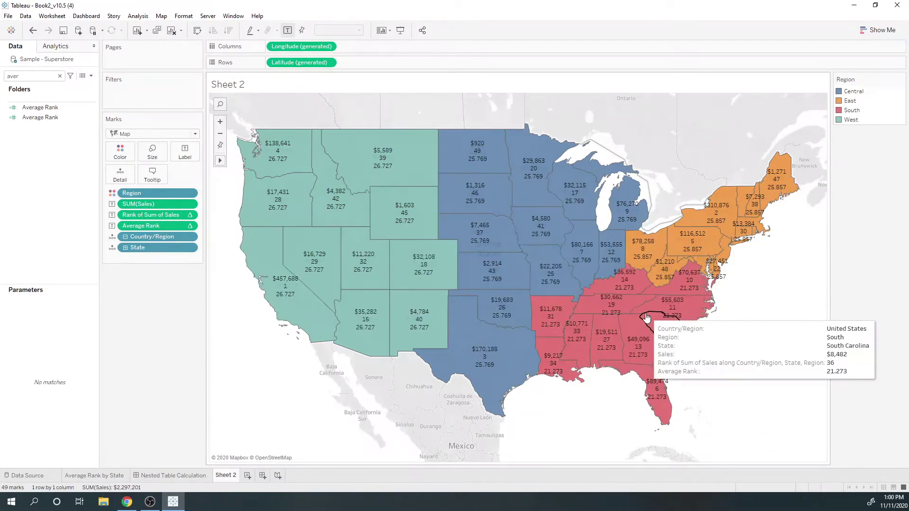
Create the Labels calculated field 'if last() = 0 then [Average Rank] end' and apply it.
{"action": "left_click", "coordinate": [91, 76]}
{"action": "left_click", "coordinate": [79, 86]}
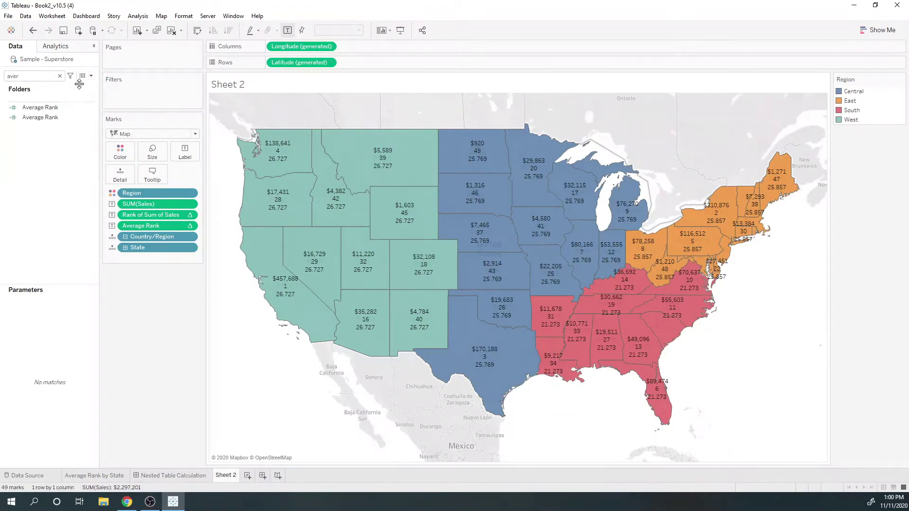
{"action": "left_click_drag", "start_coordinate": [385, 237], "coordinate": [395, 262]}
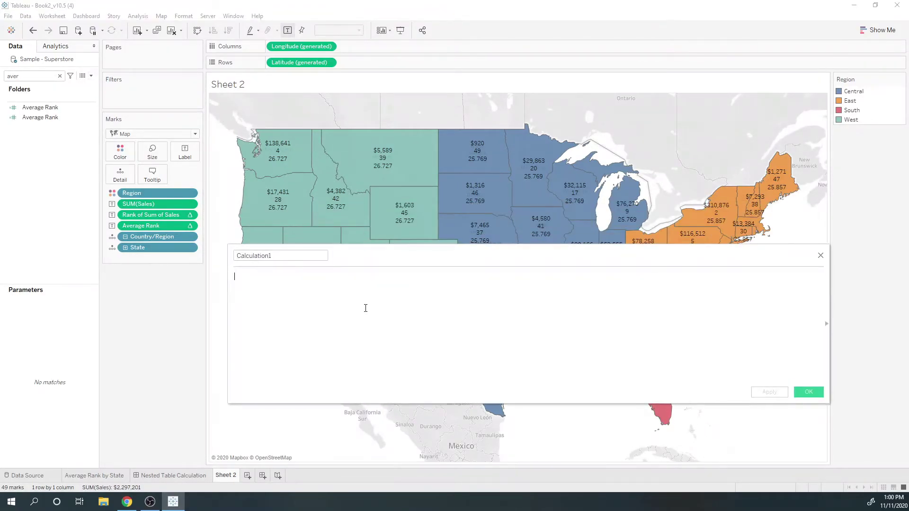
{"action": "left_click", "coordinate": [277, 255]}
{"action": "key", "text": "ctrl+a"}
{"action": "type", "text": "La"}
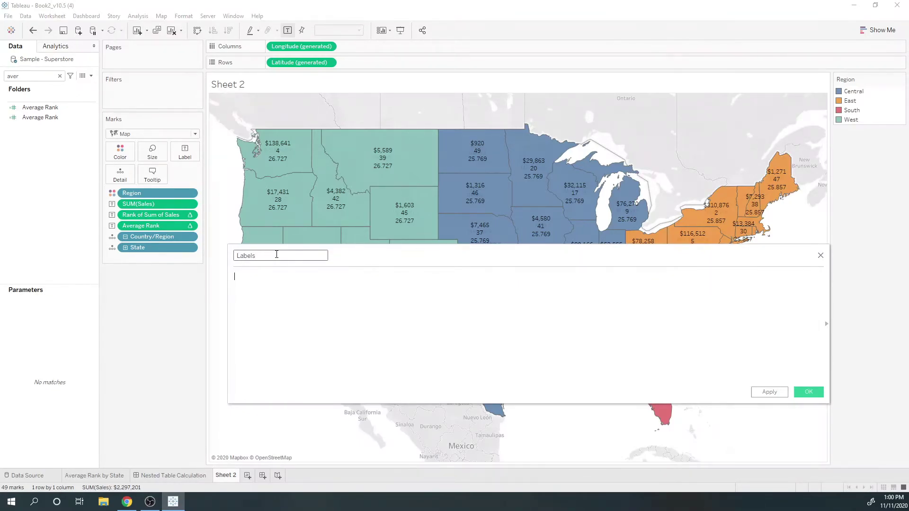
{"action": "type", "text": "if las"}
{"action": "type", "text": "t()"}
{"action": "type", "text": " = 0 then"}
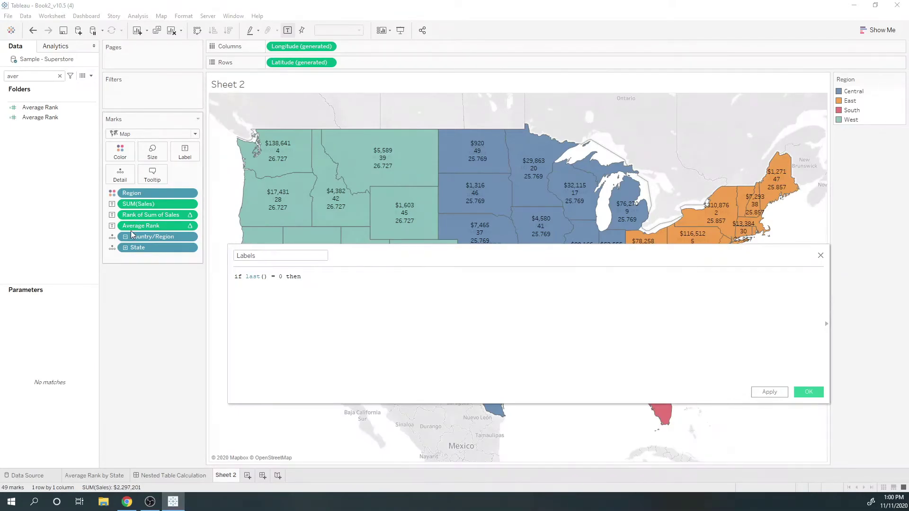
{"action": "left_click_drag", "start_coordinate": [130, 230], "coordinate": [387, 301]}
{"action": "type", "text": "end"}
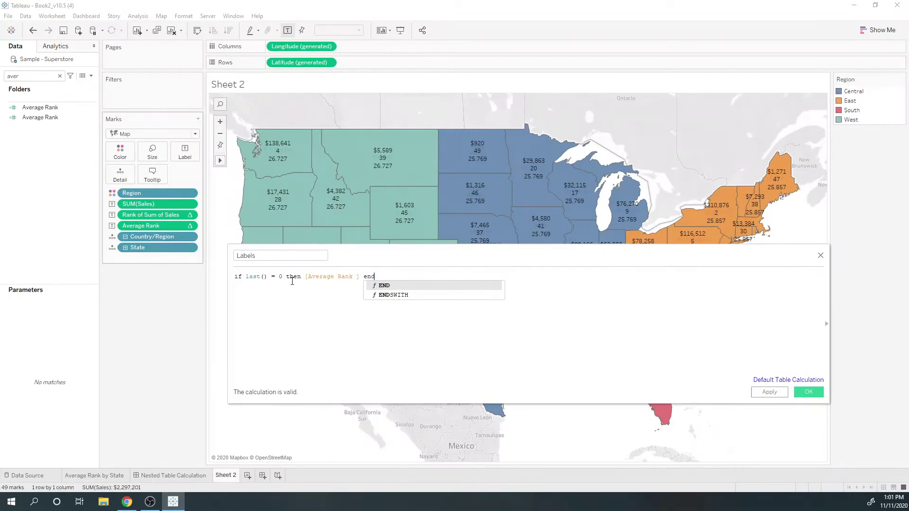
{"action": "left_click", "coordinate": [330, 302]}
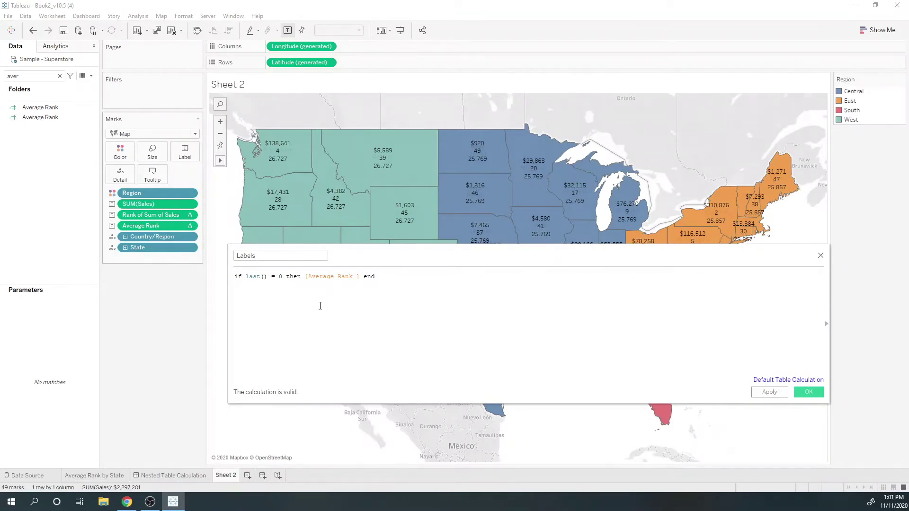
{"action": "left_click", "coordinate": [769, 392]}
Save Labels, put it on the Label card, and move the sales and rank fields to Detail.
{"action": "left_click", "coordinate": [809, 392]}
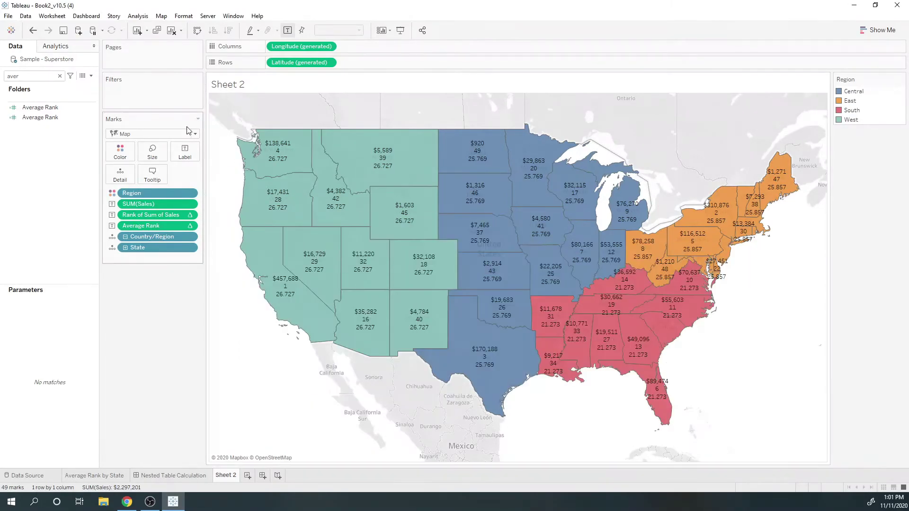
{"action": "left_click", "coordinate": [25, 76]}
{"action": "key", "text": "ctrl+a"}
{"action": "type", "text": "lab"}
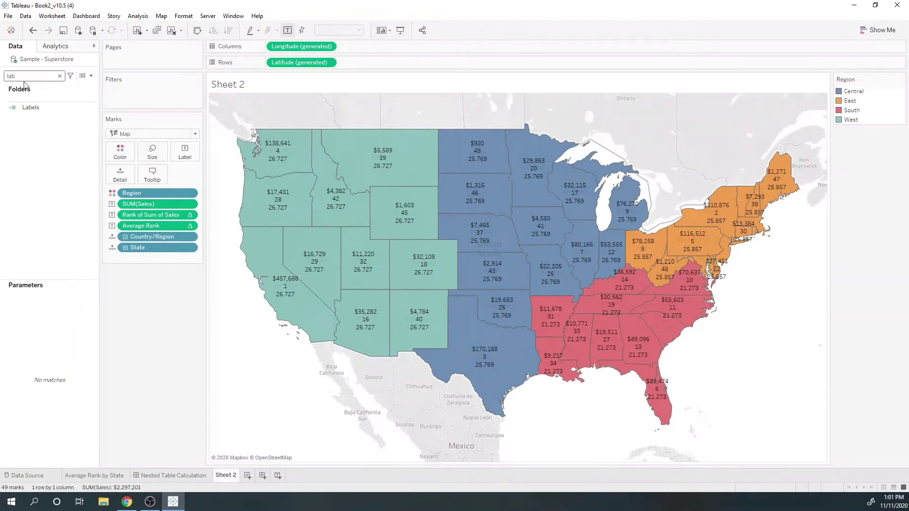
{"action": "left_click_drag", "start_coordinate": [29, 108], "coordinate": [185, 151]}
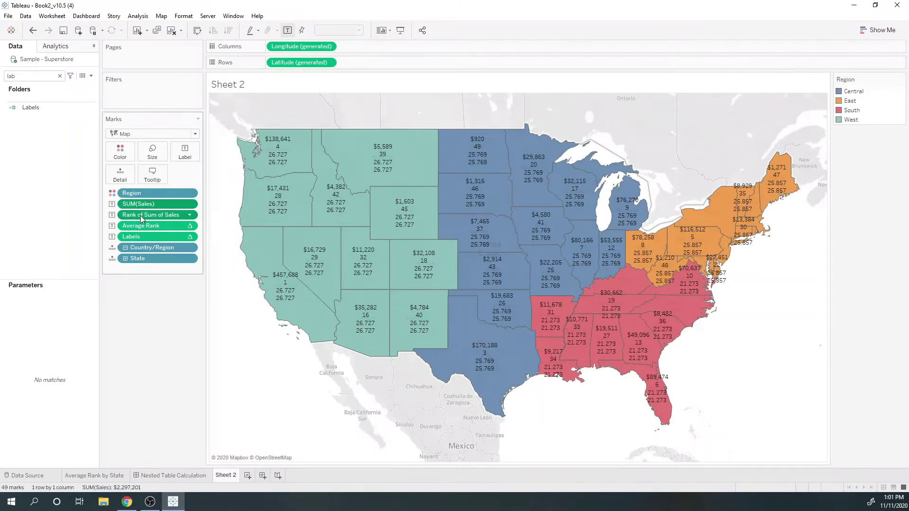
{"action": "left_click_drag", "start_coordinate": [139, 215], "coordinate": [120, 174]}
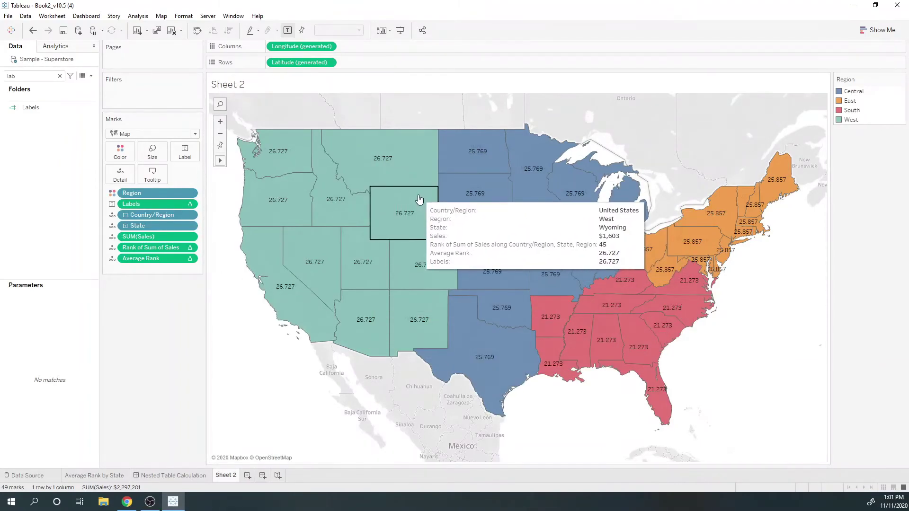
In Labels' table calculation settings, make Average Rank compute without Region.
{"action": "left_click", "coordinate": [189, 204]}
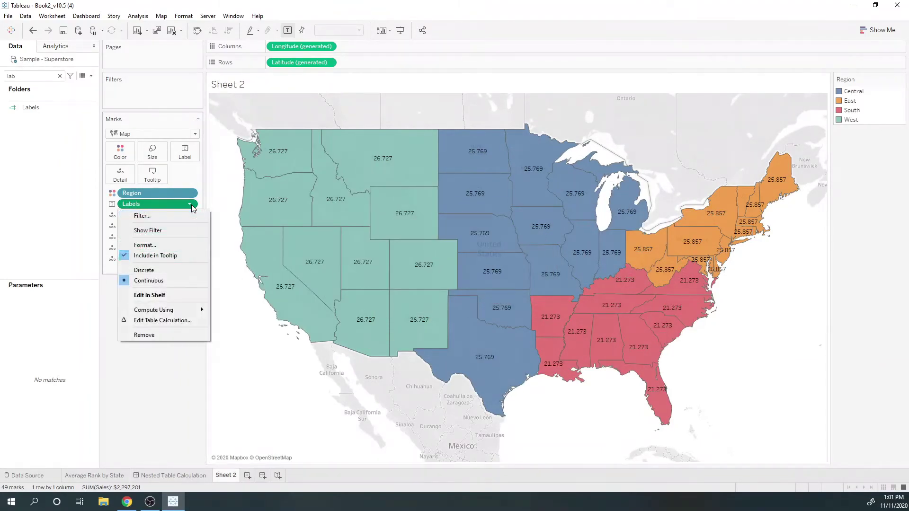
{"action": "left_click", "coordinate": [192, 320]}
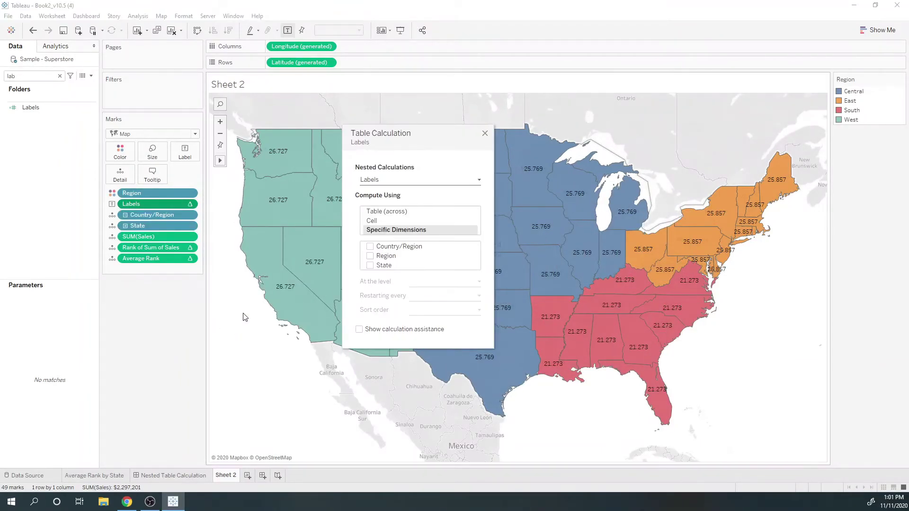
{"action": "left_click", "coordinate": [411, 180]}
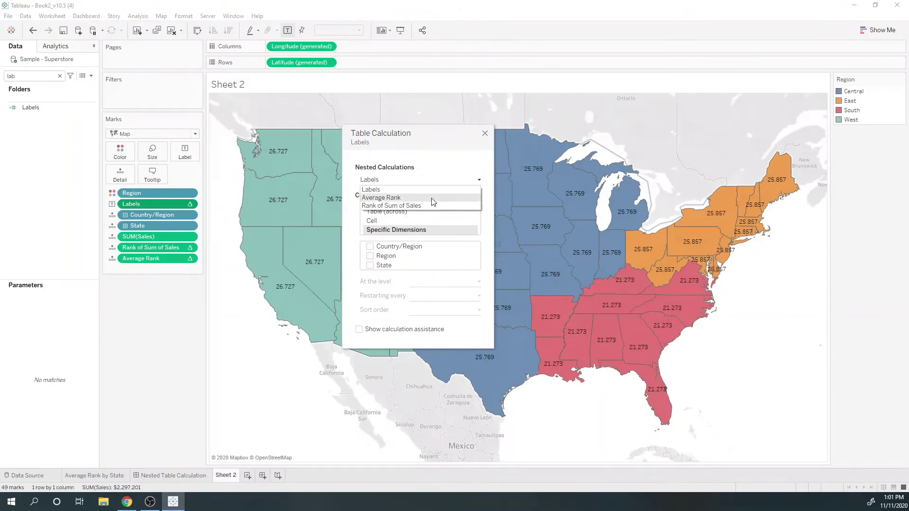
{"action": "left_click", "coordinate": [417, 206]}
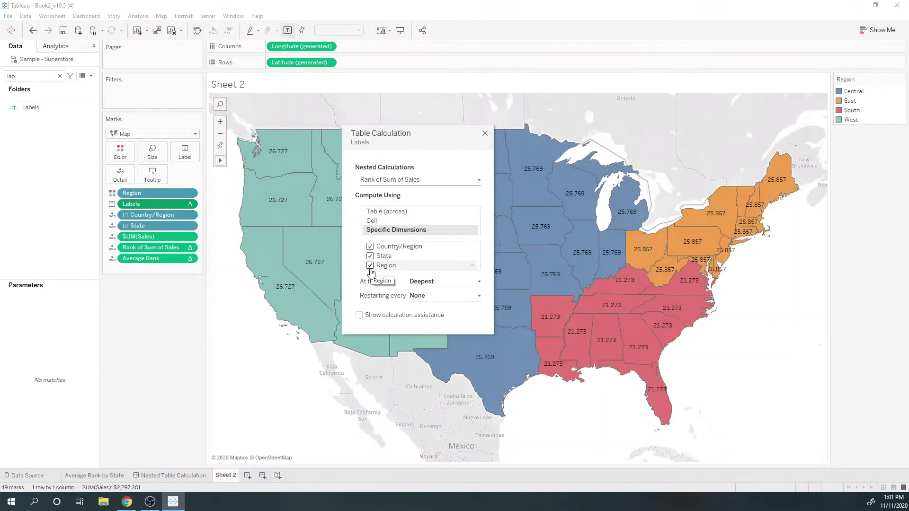
{"action": "left_click", "coordinate": [392, 182]}
{"action": "left_click", "coordinate": [381, 197]}
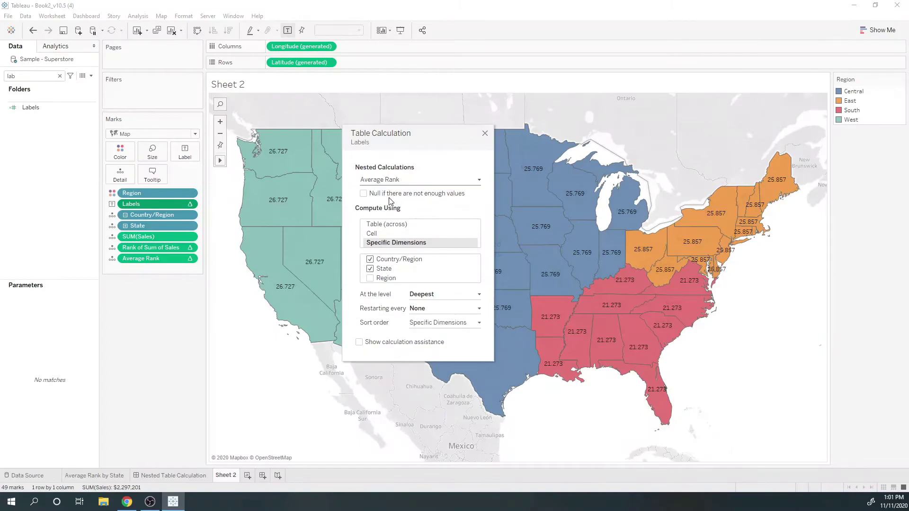
{"action": "left_click", "coordinate": [389, 279]}
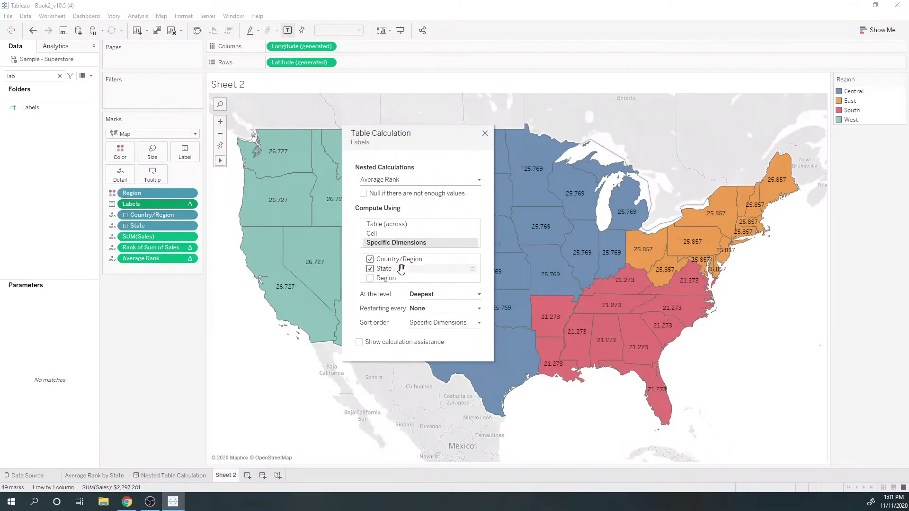
Set the Labels calculation to compute across Country/Region and State, ordering State before Region.
{"action": "left_click", "coordinate": [400, 259]}
{"action": "left_click", "coordinate": [395, 182]}
{"action": "left_click", "coordinate": [393, 187]}
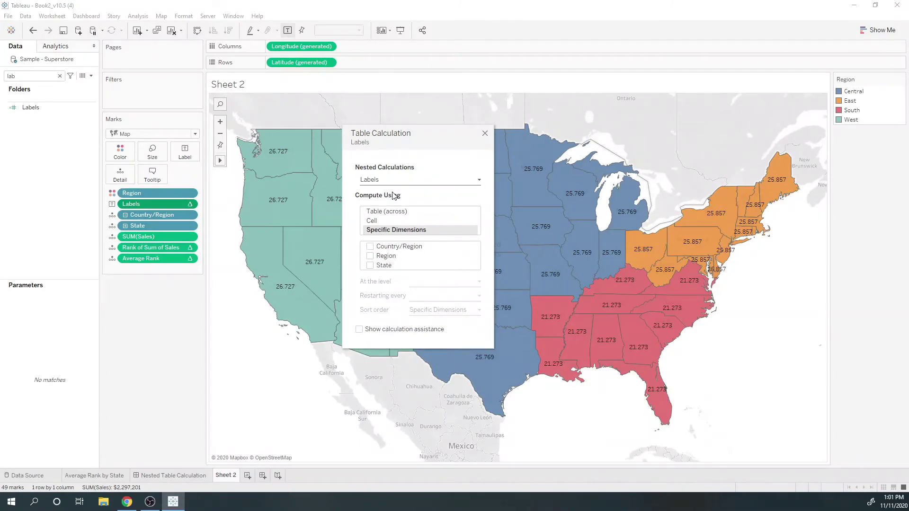
{"action": "left_click_drag", "start_coordinate": [384, 265], "coordinate": [381, 253]}
{"action": "left_click", "coordinate": [371, 257]}
{"action": "left_click", "coordinate": [485, 135]}
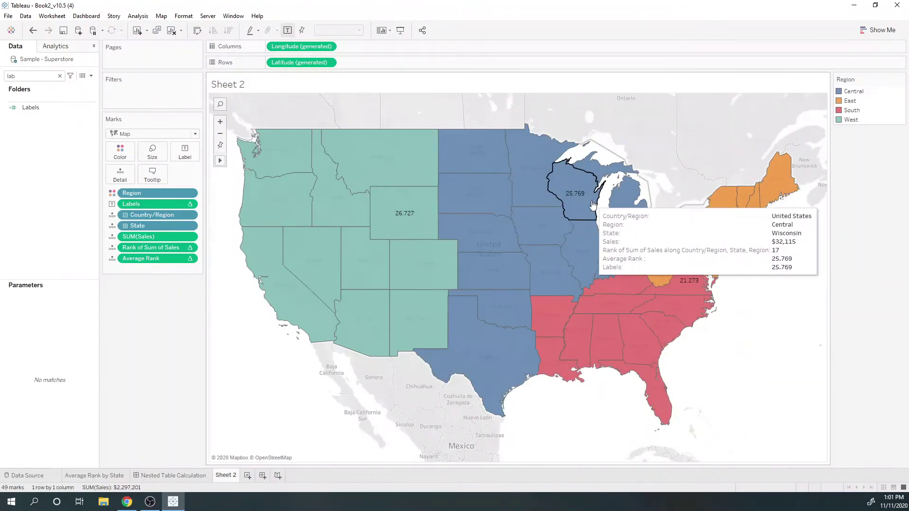
Drag the West and Central labels, reached via Wyoming and Wisconsin, toward their regions' centres.
{"action": "left_click", "coordinate": [415, 218]}
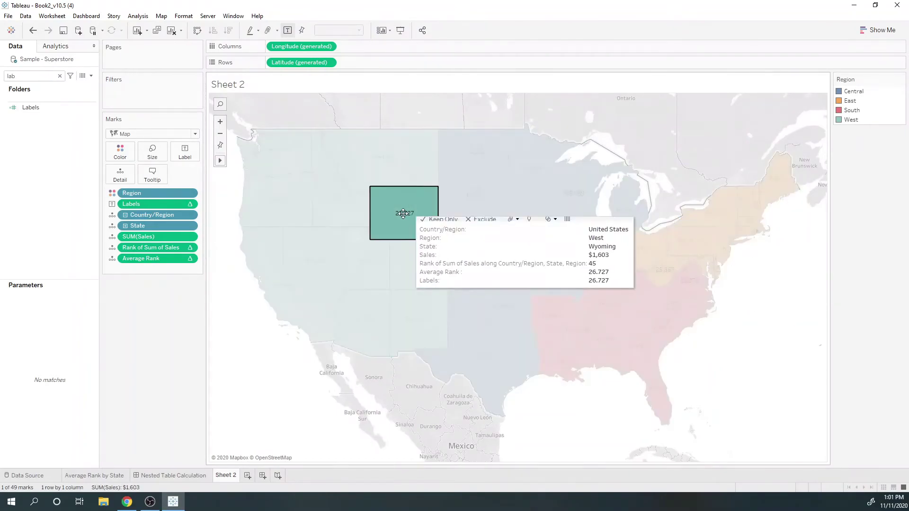
{"action": "left_click_drag", "start_coordinate": [405, 214], "coordinate": [349, 221]}
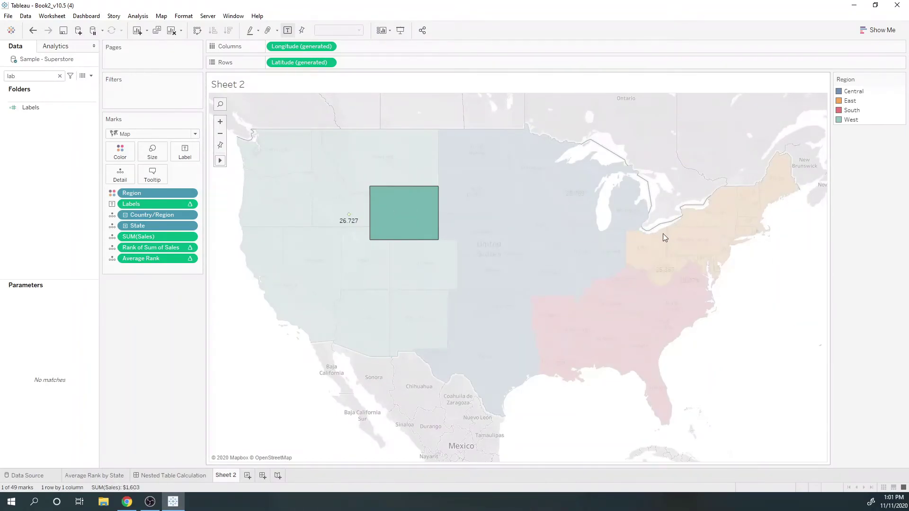
{"action": "key", "text": "Escape"}
{"action": "left_click", "coordinate": [562, 201]}
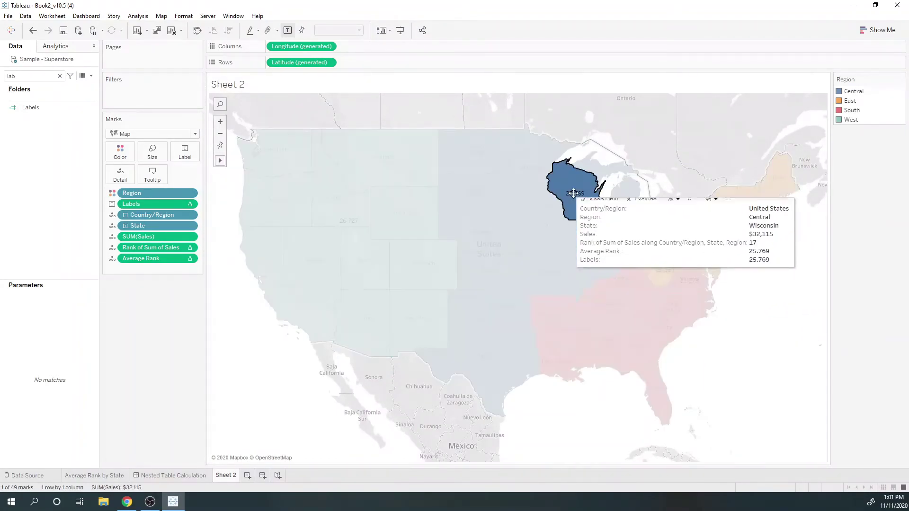
{"action": "left_click_drag", "start_coordinate": [574, 193], "coordinate": [526, 230]}
{"action": "key", "text": "Escape"}
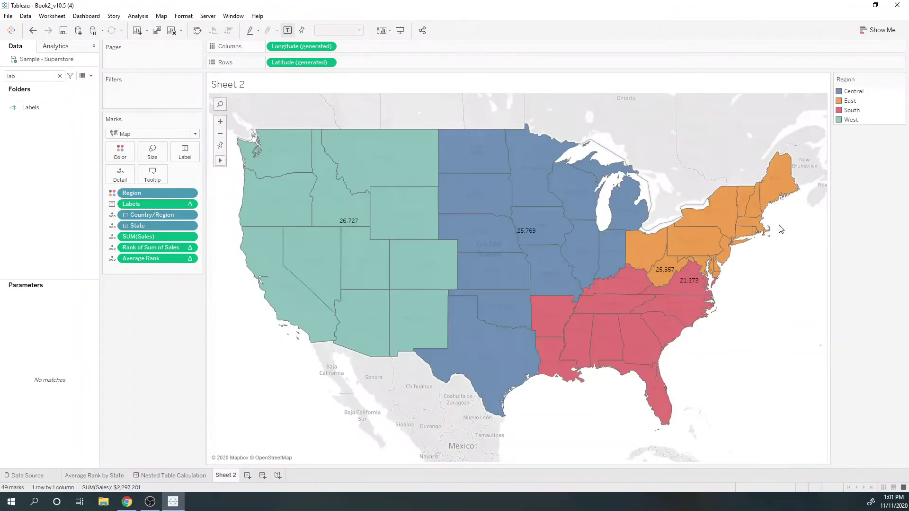
Move the East label into the north-east and the South label into the south-east.
{"action": "left_click", "coordinate": [664, 262]}
{"action": "left_click_drag", "start_coordinate": [664, 262], "coordinate": [700, 239]}
{"action": "left_click", "coordinate": [686, 282]}
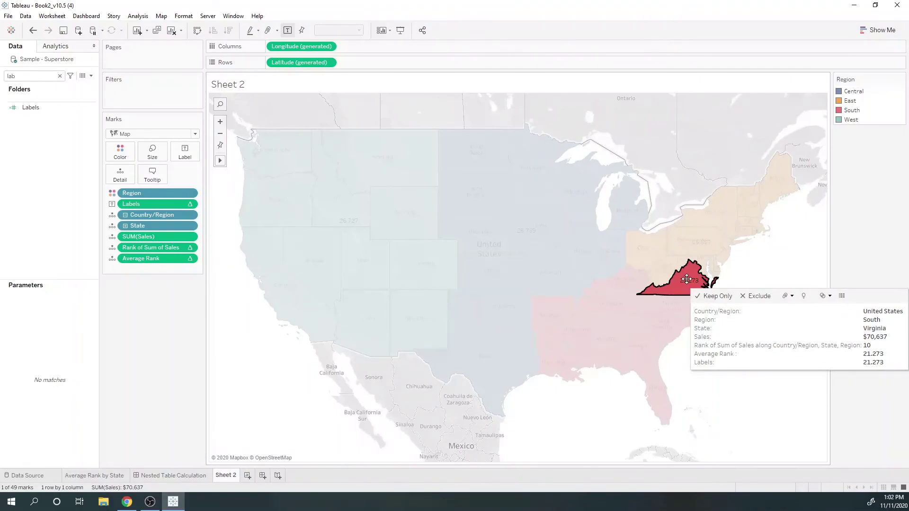
{"action": "left_click_drag", "start_coordinate": [686, 282], "coordinate": [619, 322]}
{"action": "key", "text": "Escape"}
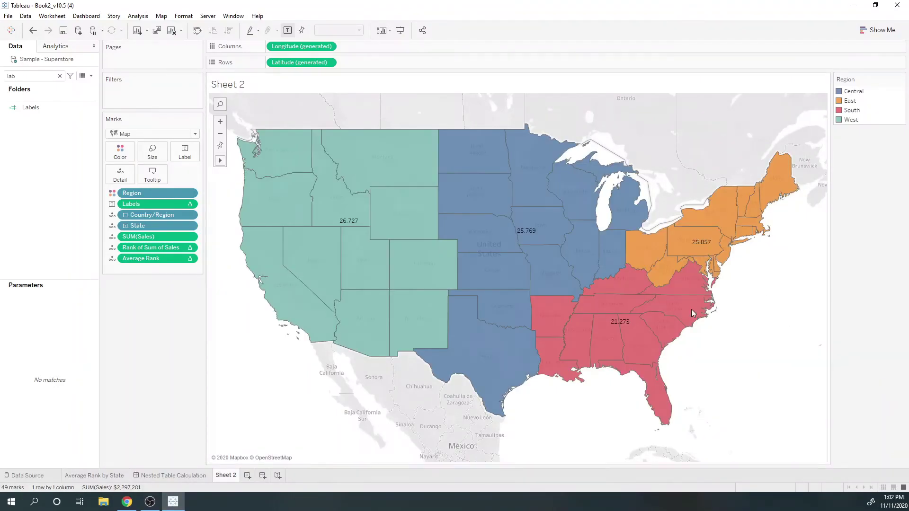
Enlarge the label text to font size 24.
{"action": "left_click", "coordinate": [185, 152]}
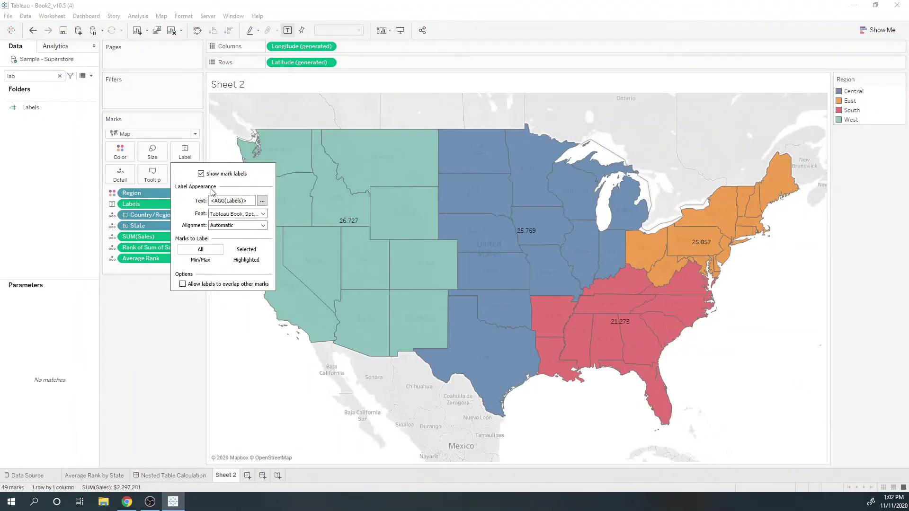
{"action": "left_click", "coordinate": [262, 201]}
{"action": "key", "text": "ctrl+a"}
{"action": "left_click", "coordinate": [264, 188]}
{"action": "left_click", "coordinate": [259, 188]}
{"action": "key", "text": "Return"}
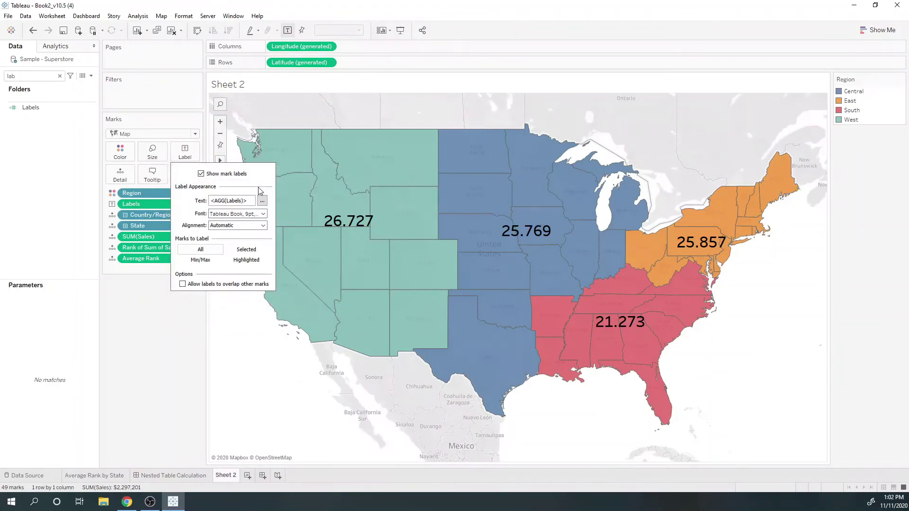
{"action": "left_click", "coordinate": [133, 206]}
Format the Labels values as Number (Standard), showing two decimals.
{"action": "left_click", "coordinate": [189, 204]}
{"action": "left_click", "coordinate": [173, 244]}
{"action": "left_click", "coordinate": [62, 136]}
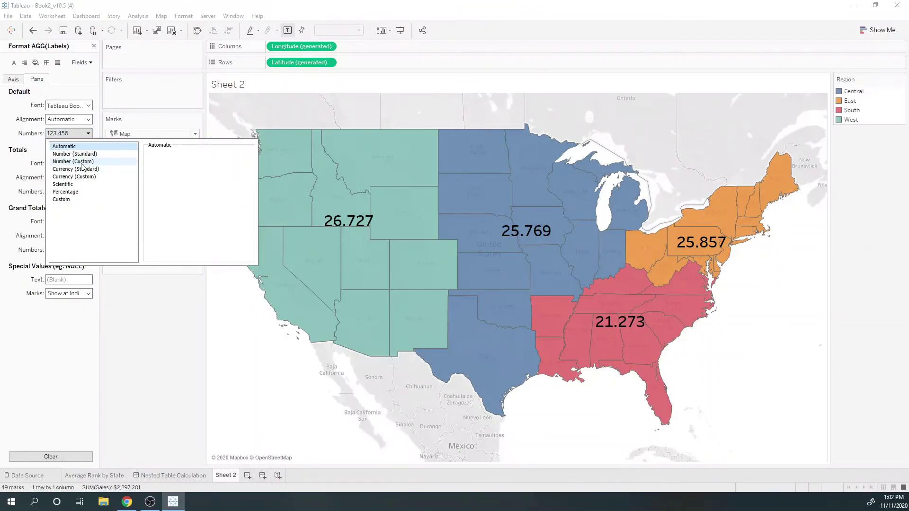
{"action": "left_click", "coordinate": [74, 153]}
{"action": "left_click", "coordinate": [308, 275]}
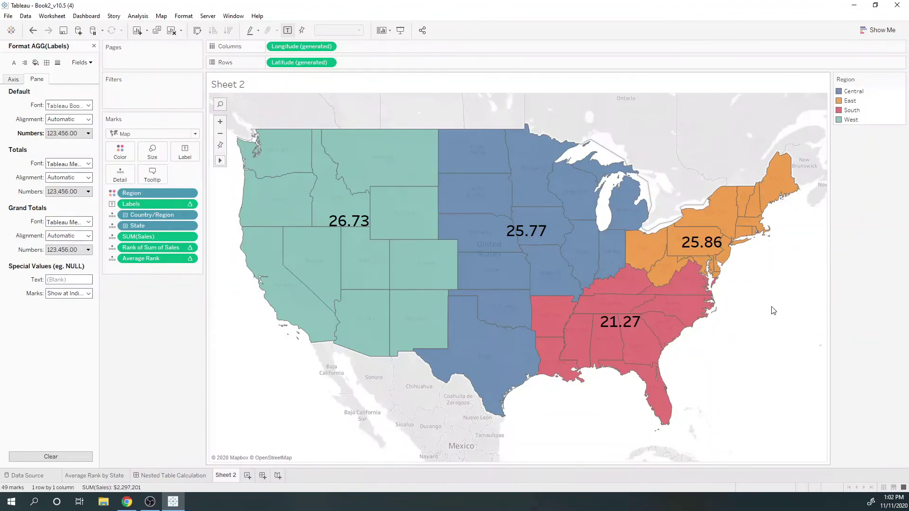